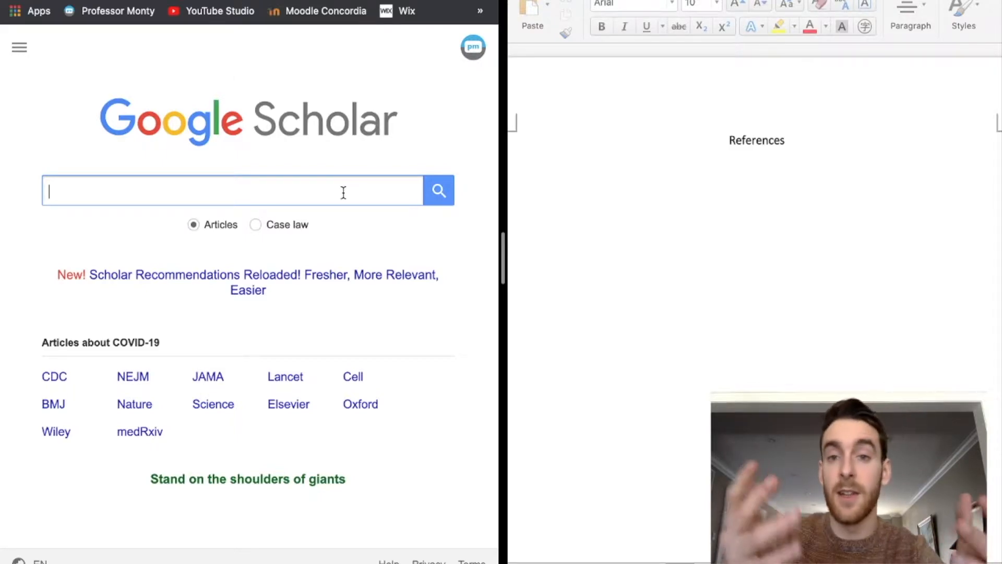
- Search Google Scholar for Curl and Drew 2008 and select the article's APA citation
text(curl)
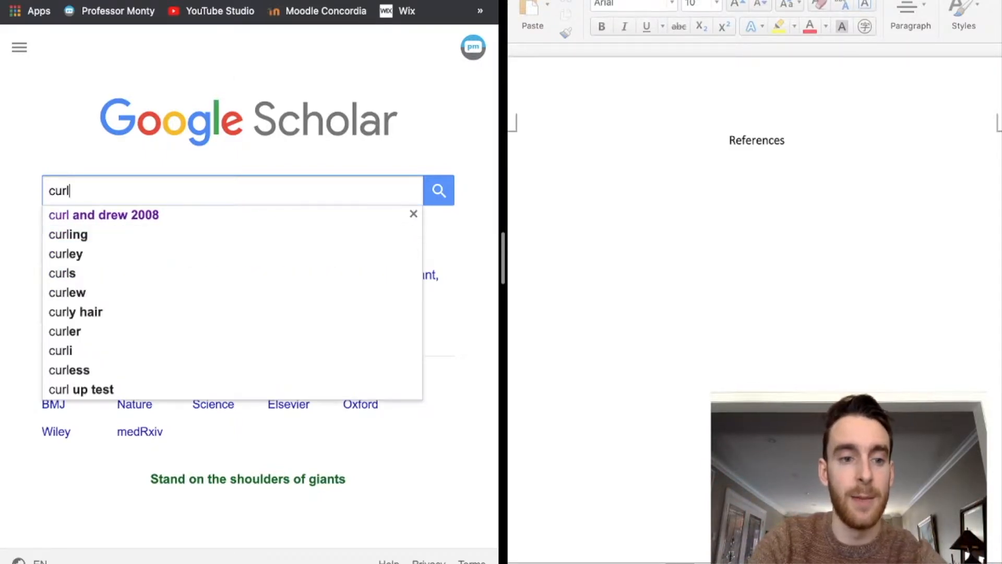
click(241, 219)
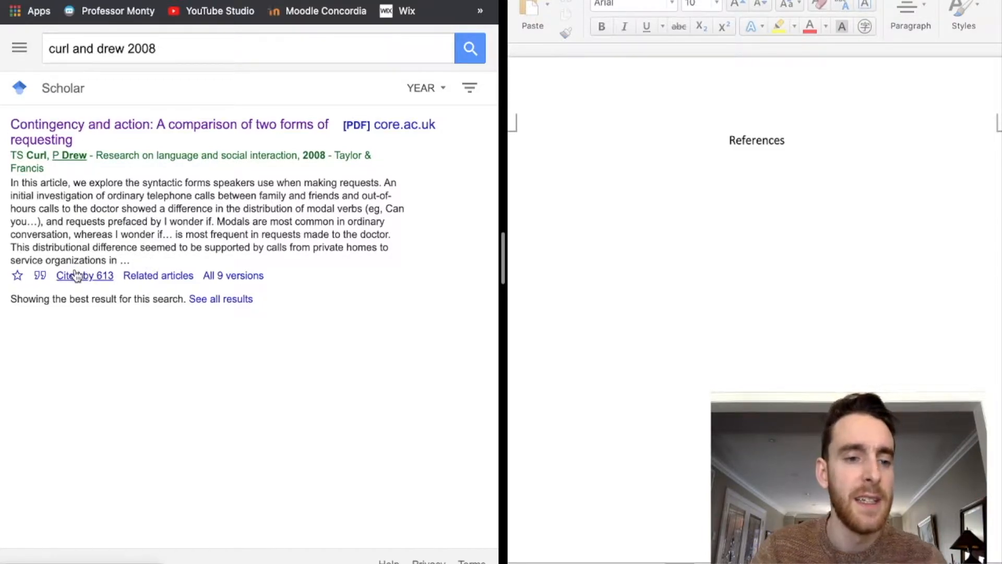
click(42, 281)
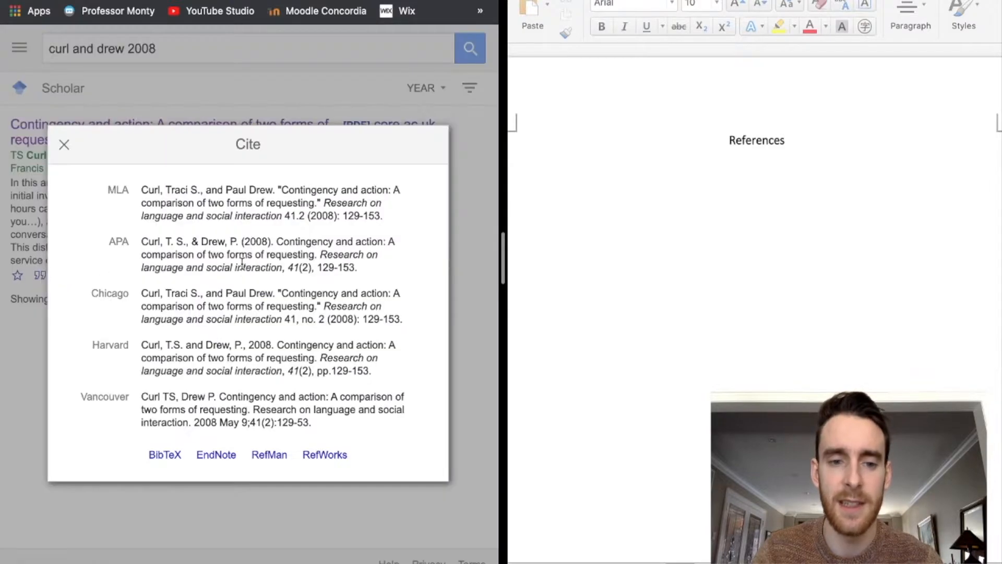
click(182, 250)
key(super+c)
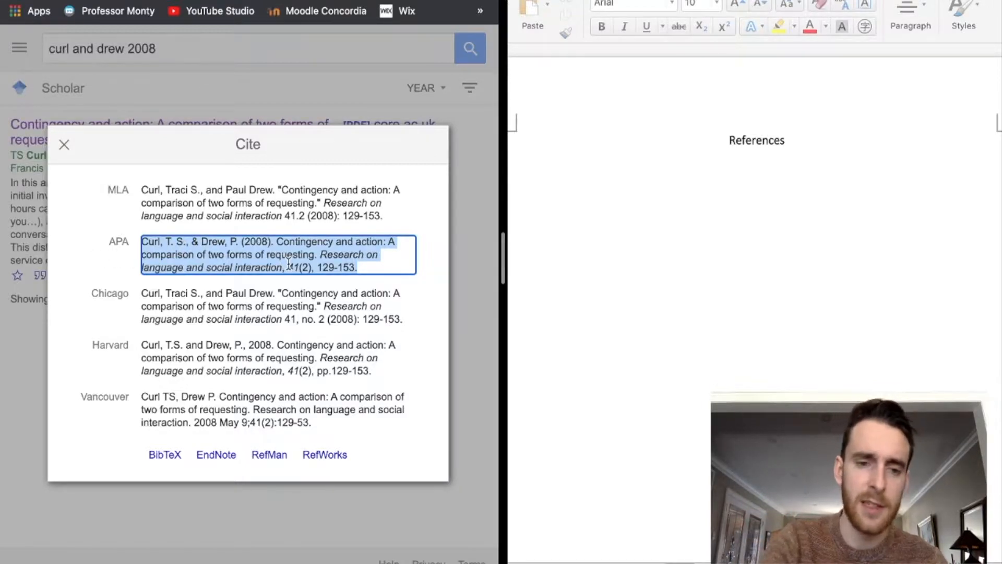
- Paste the Curl & Drew (2008) APA citation on the line below References in Word
click(677, 184)
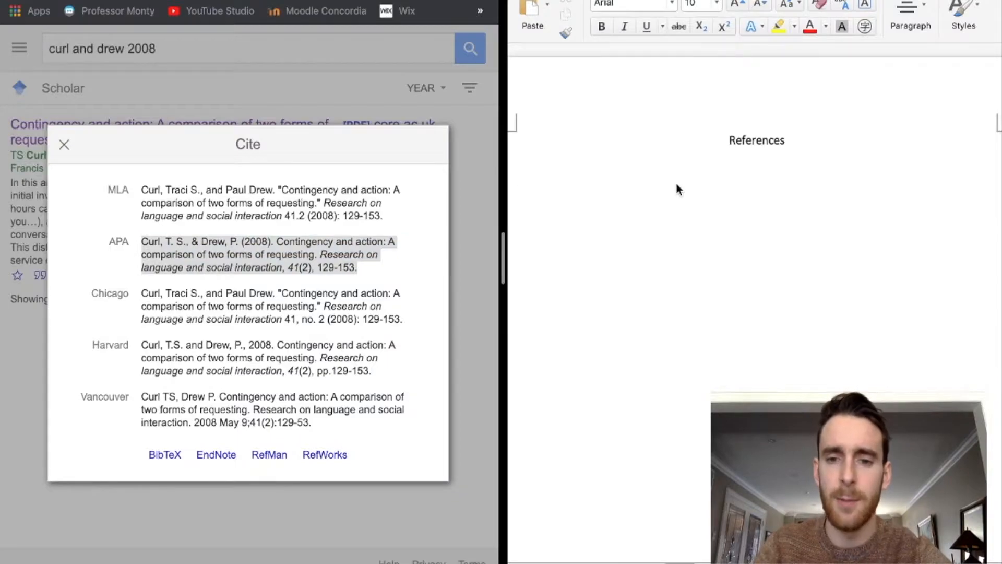
key(super+v)
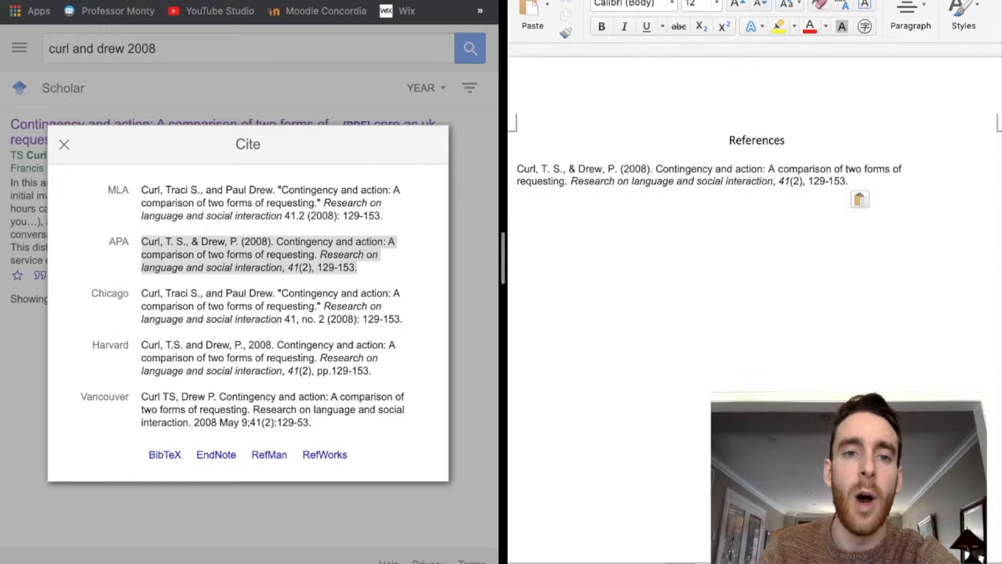
click(345, 1)
- Scroll the APA 7th Edition guide PDF to show the Journal Article and Book formats
scroll(353, 344, right, 3)
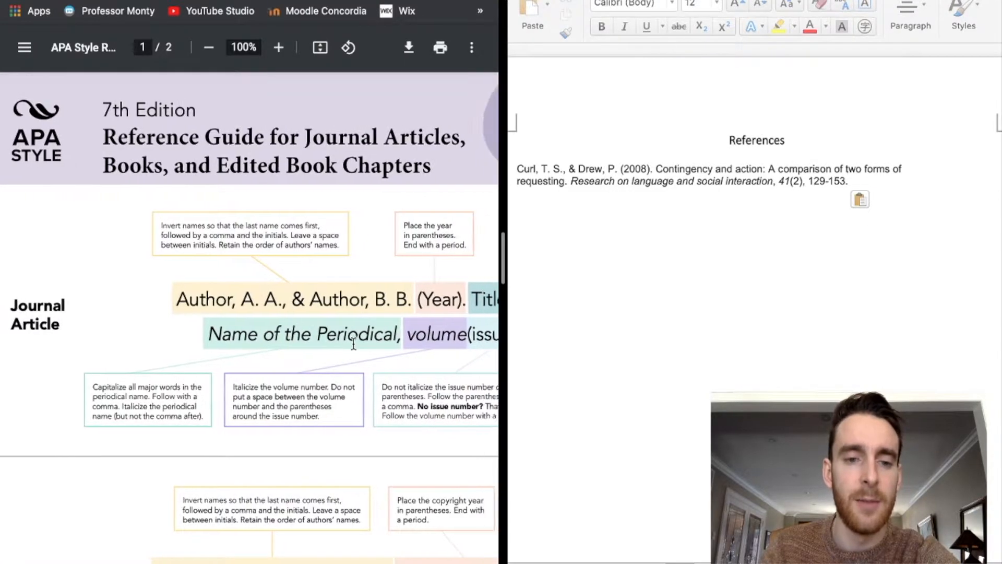
scroll(353, 345, down, 5)
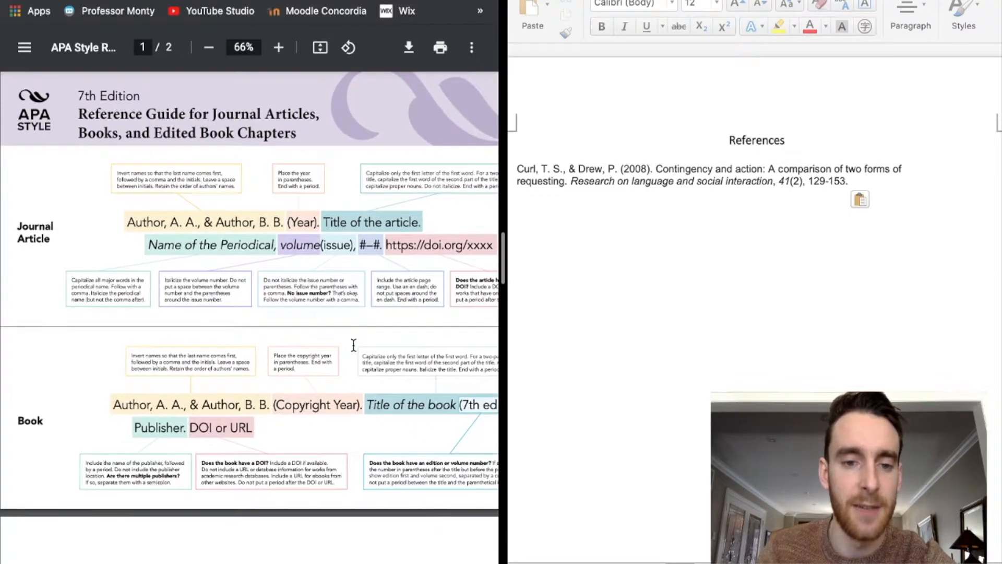
scroll(353, 344, right, 3)
scroll(353, 344, left, 1)
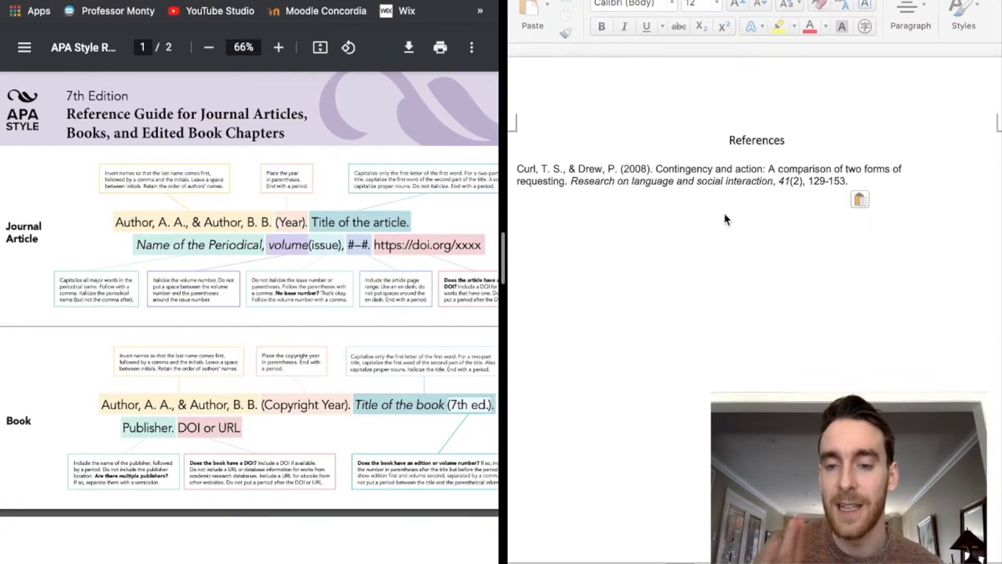
click(774, 168)
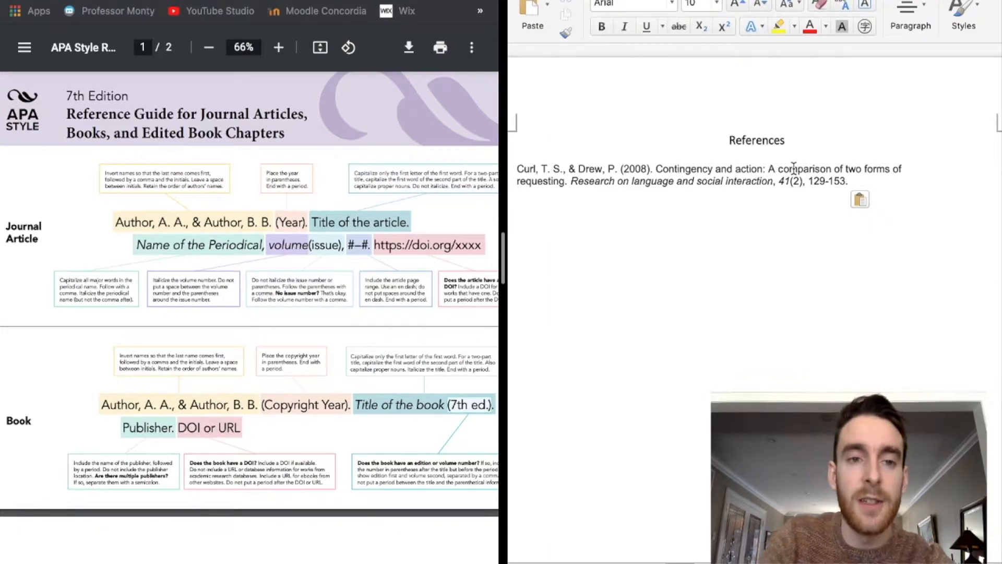
key(BackSpace)
text(a)
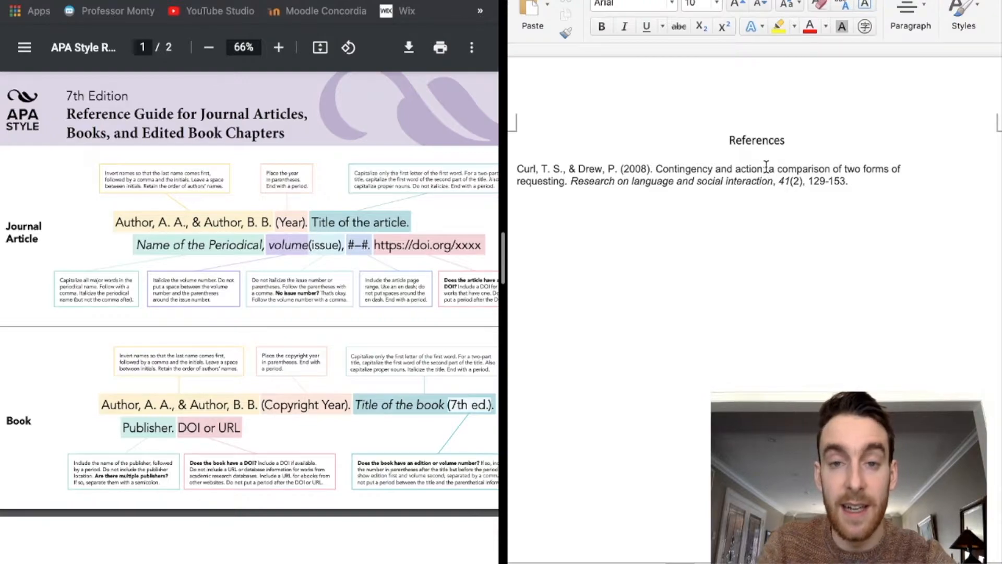
key(BackSpace)
text(A)
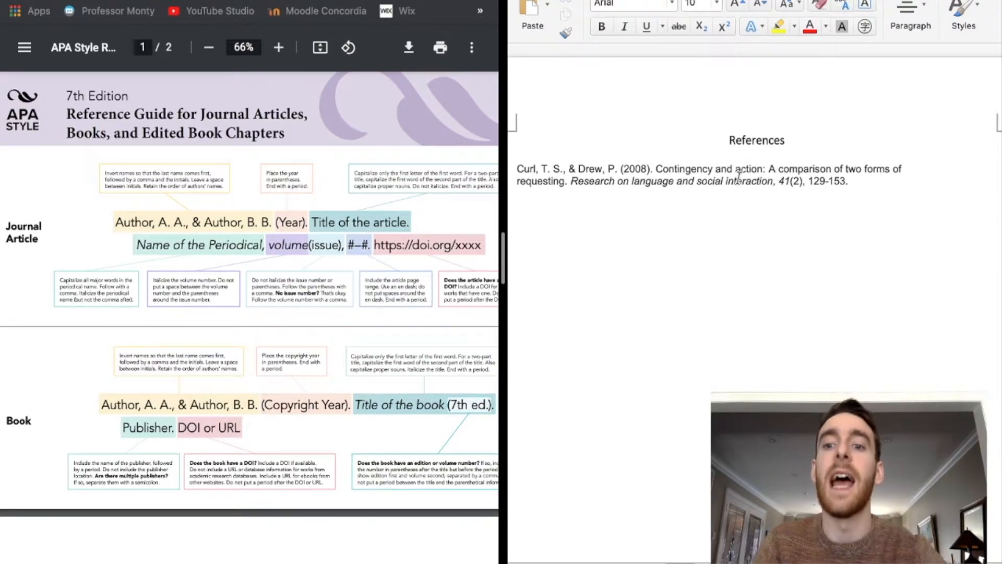
drag(655, 168, 566, 184)
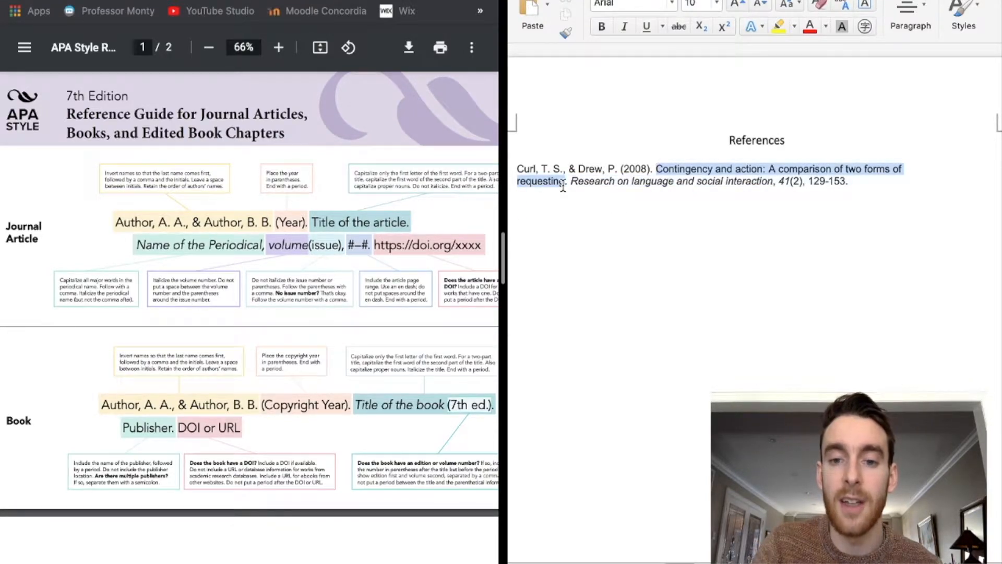
click(663, 168)
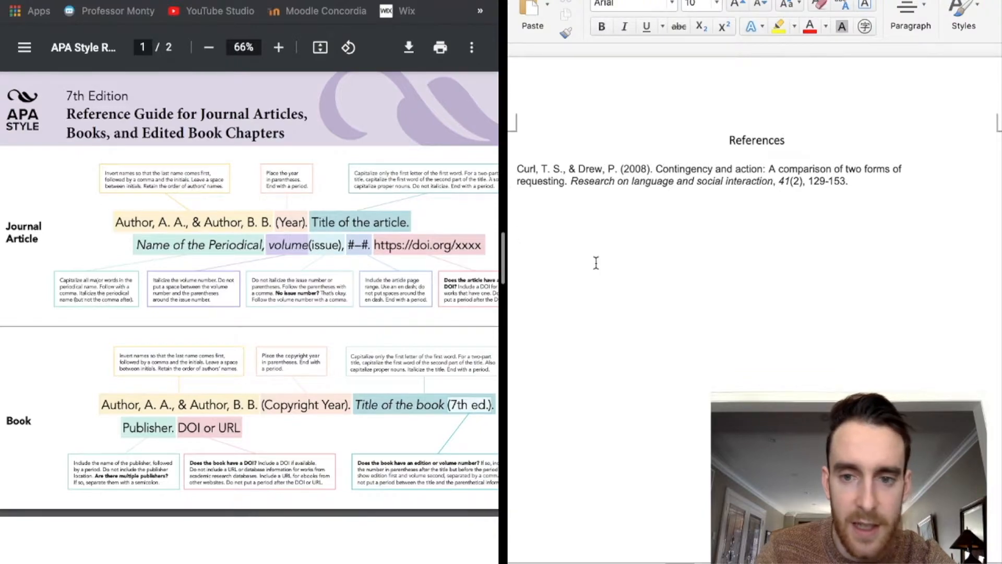
- Capitalize the journal name to 'Research on Language and Social Interaction'
click(632, 181)
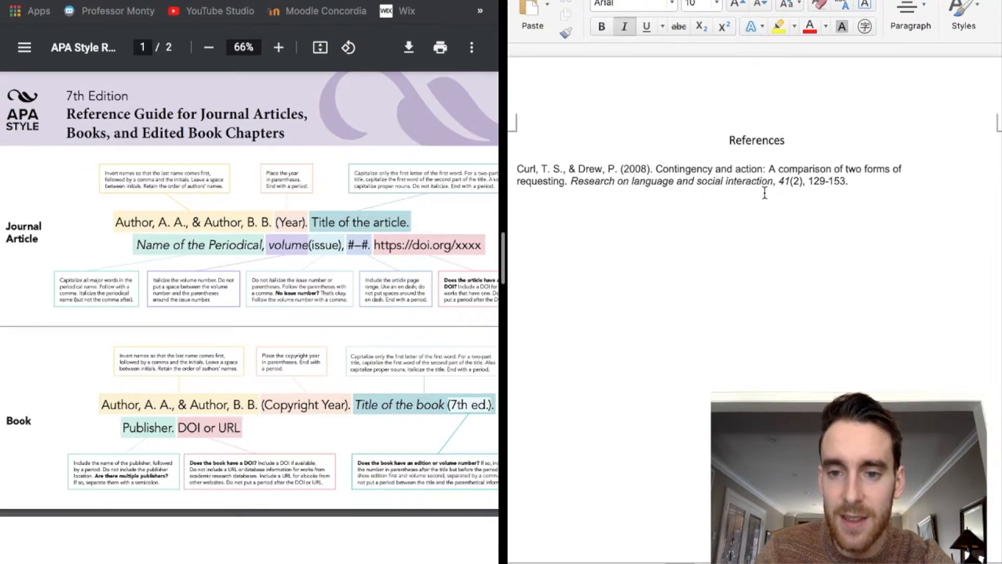
text(L)
key(Delete)
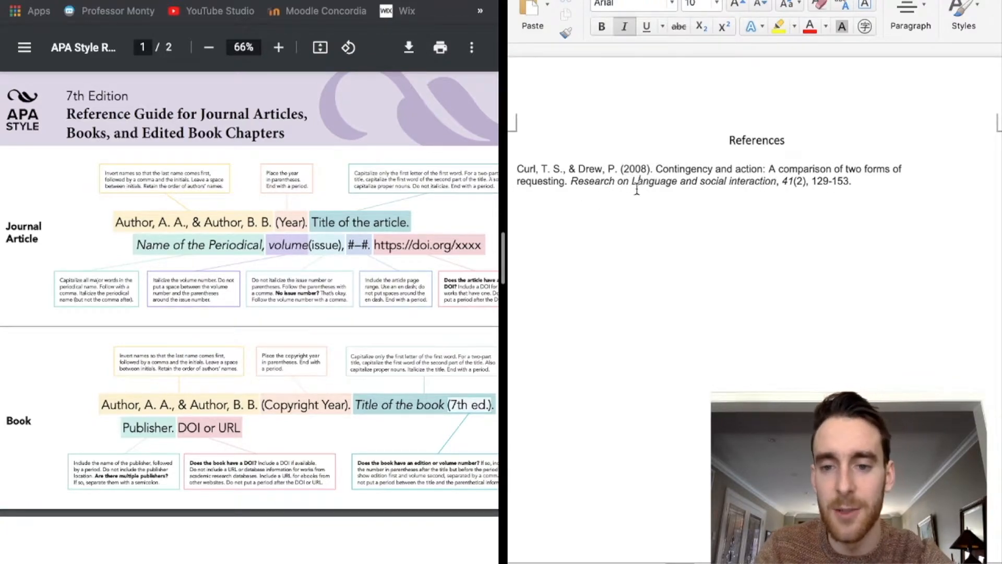
click(701, 181)
key(Delete)
text(S)
click(732, 181)
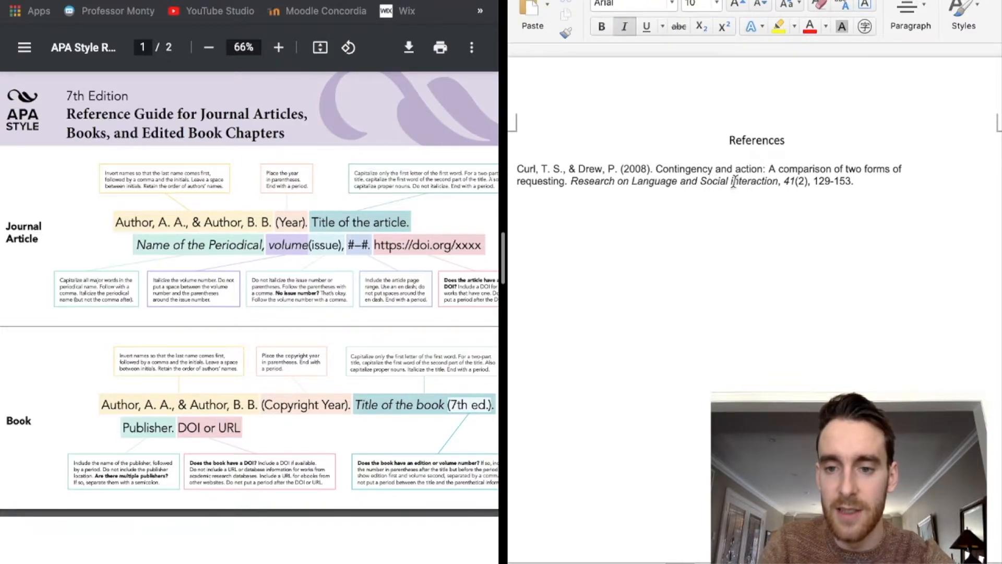
key(Delete)
text(I)
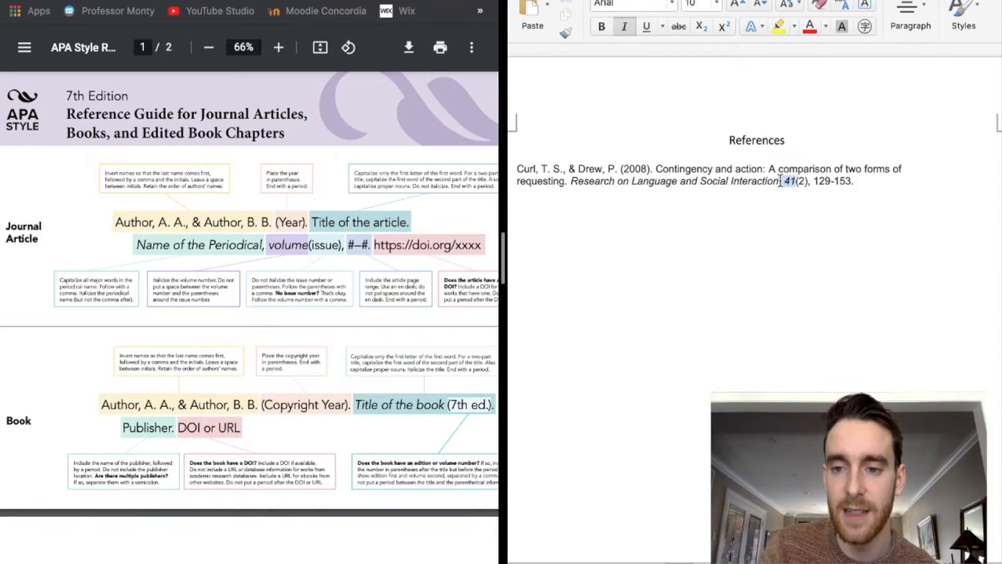
- Check the formatting of volume 41 and page range 129-153 in the reference
double_click(788, 181)
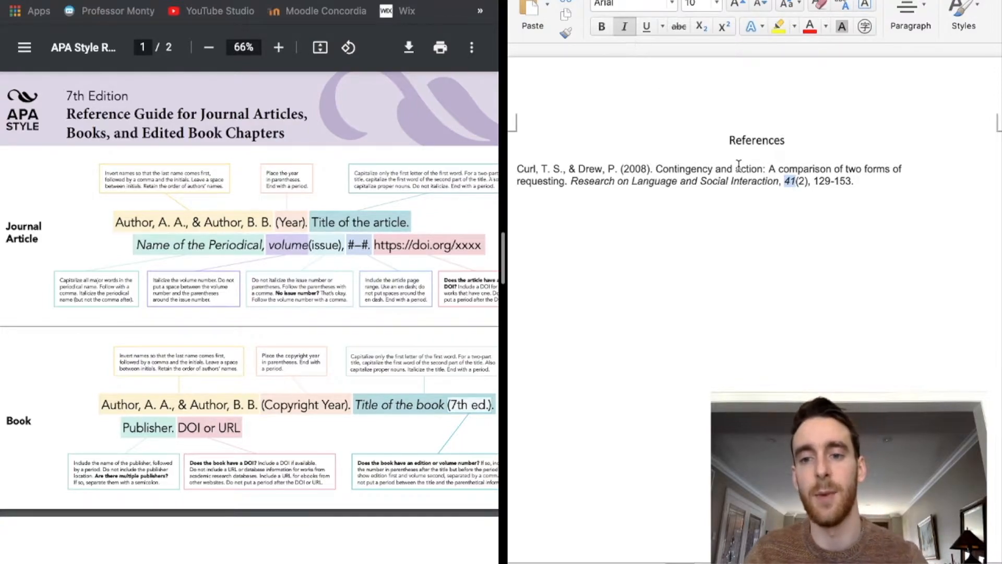
click(833, 180)
drag(814, 181, 851, 181)
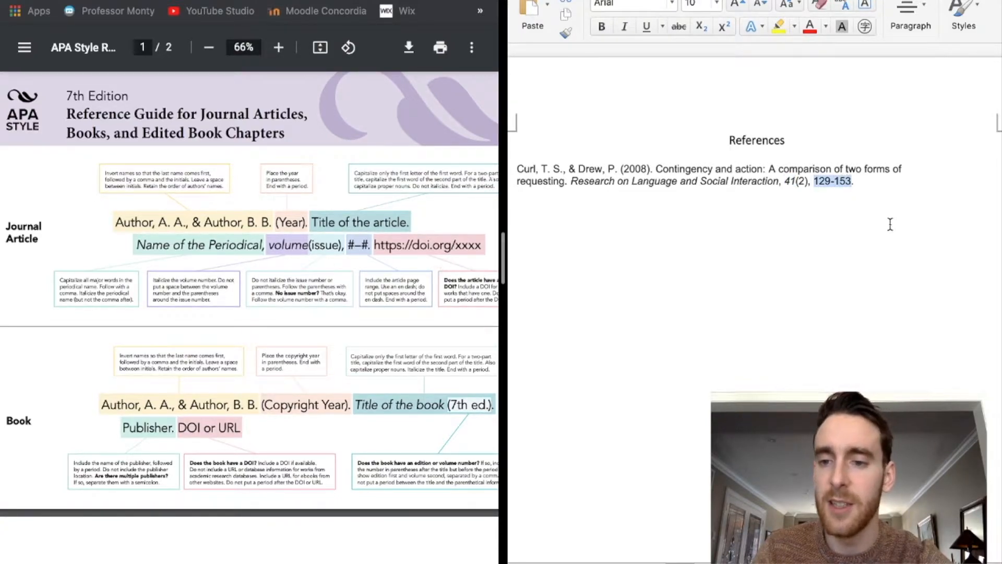
click(864, 185)
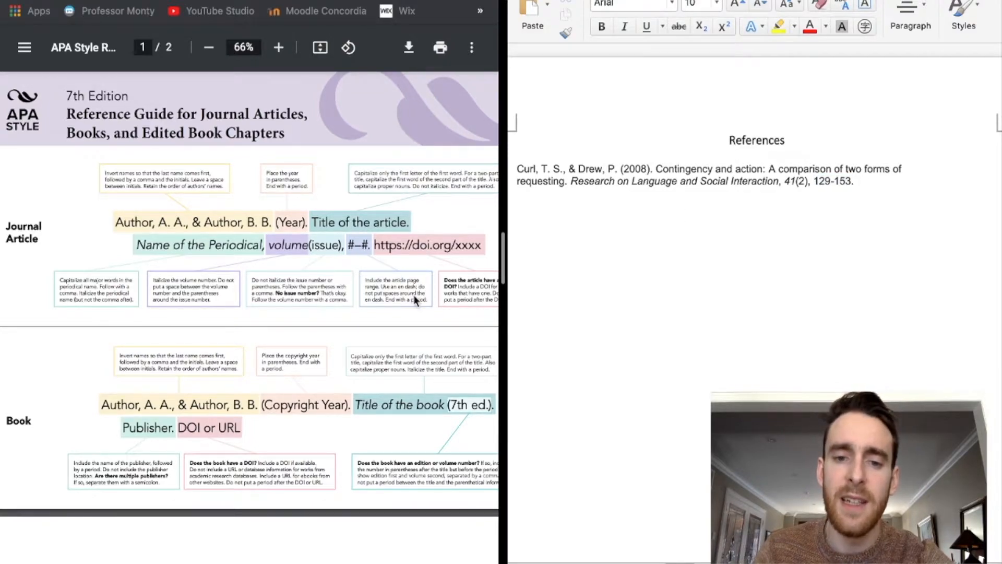
scroll(420, 295, right, 3)
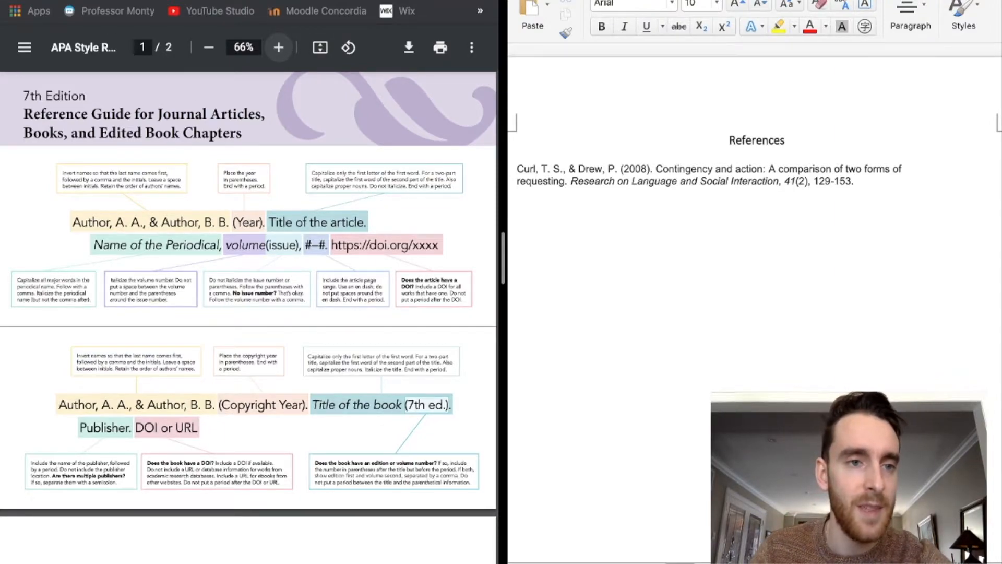
- Open the Curl and Drew article on Taylor & Francis Online to view its DOI
key(ctrl+Tab)
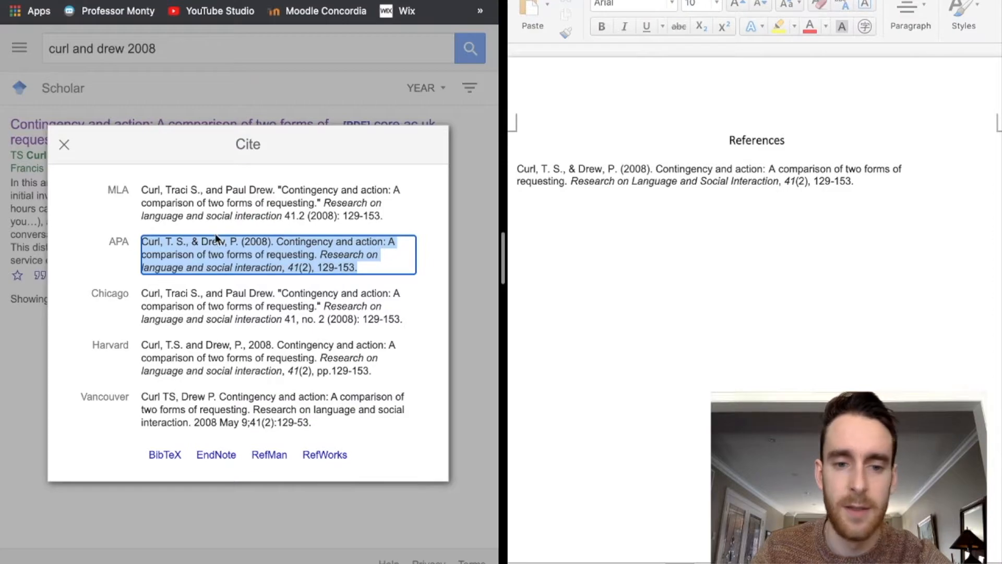
click(64, 147)
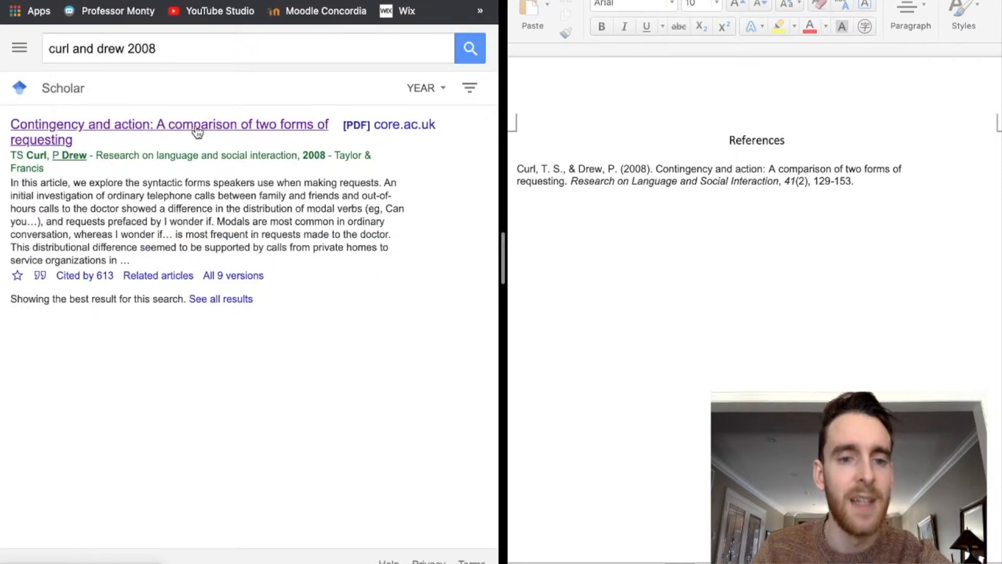
click(196, 129)
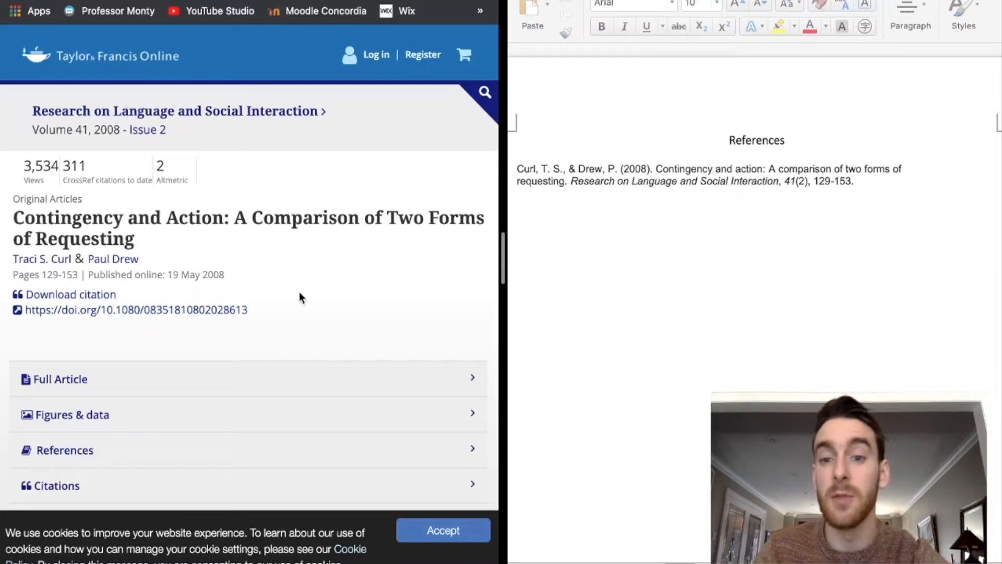
scroll(299, 296, down, 5)
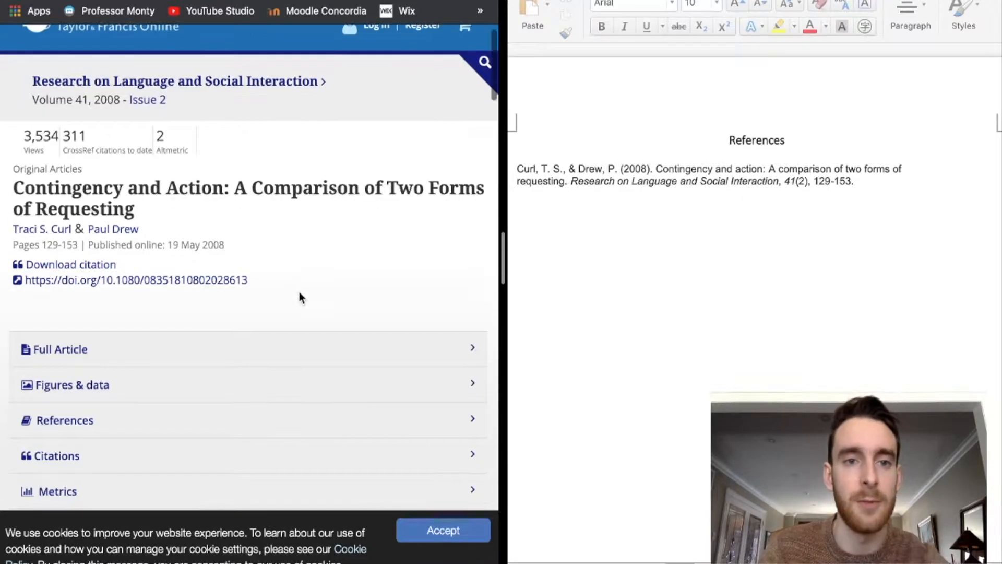
scroll(300, 294, down, 8)
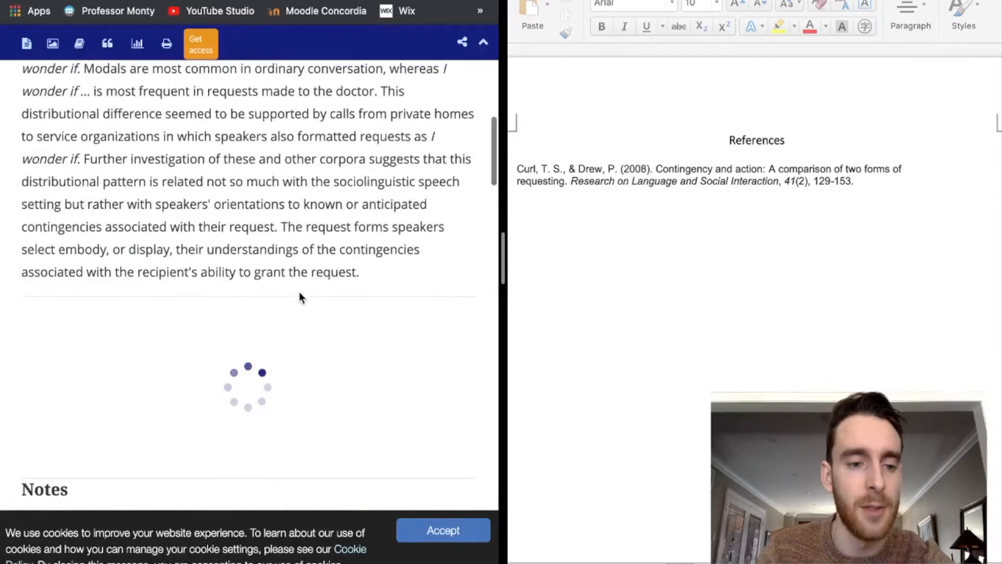
scroll(299, 293, up, 13)
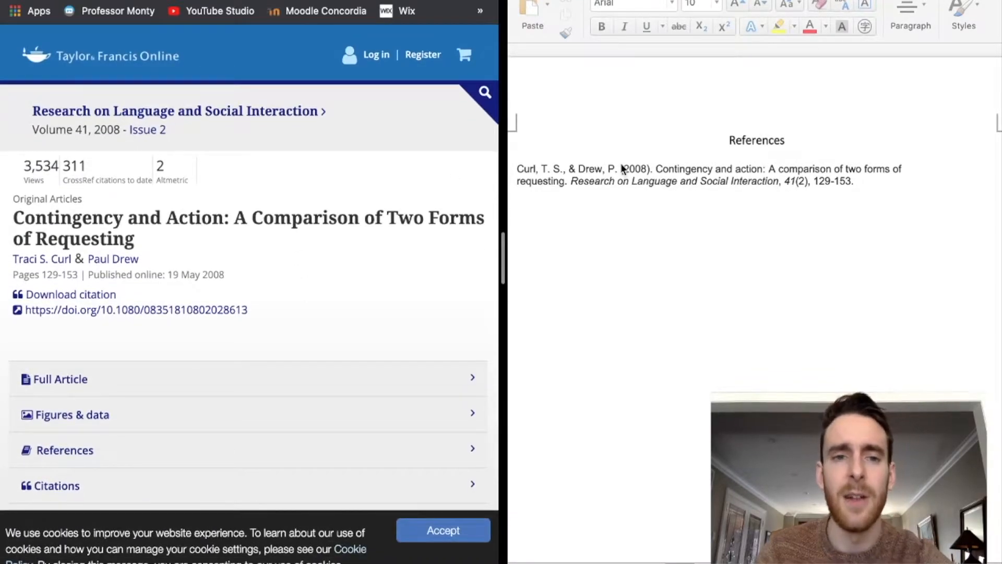
click(282, 1)
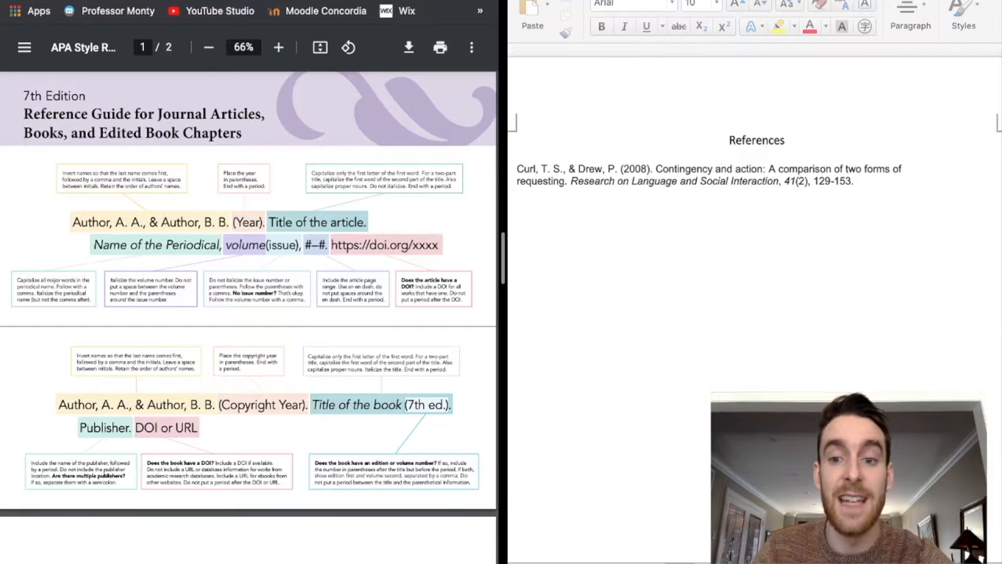
click(62, 1)
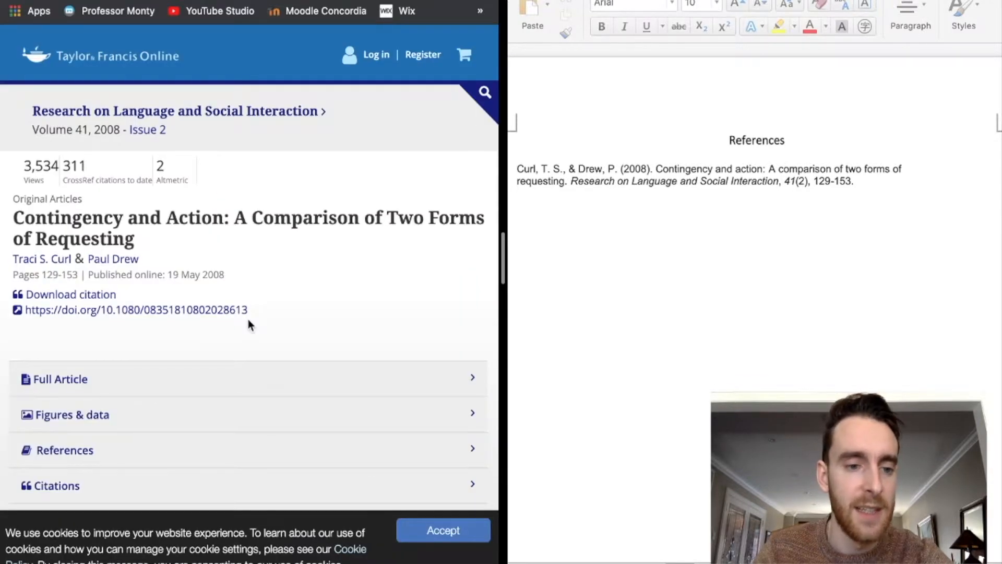
drag(249, 310, 21, 316)
key(super+c)
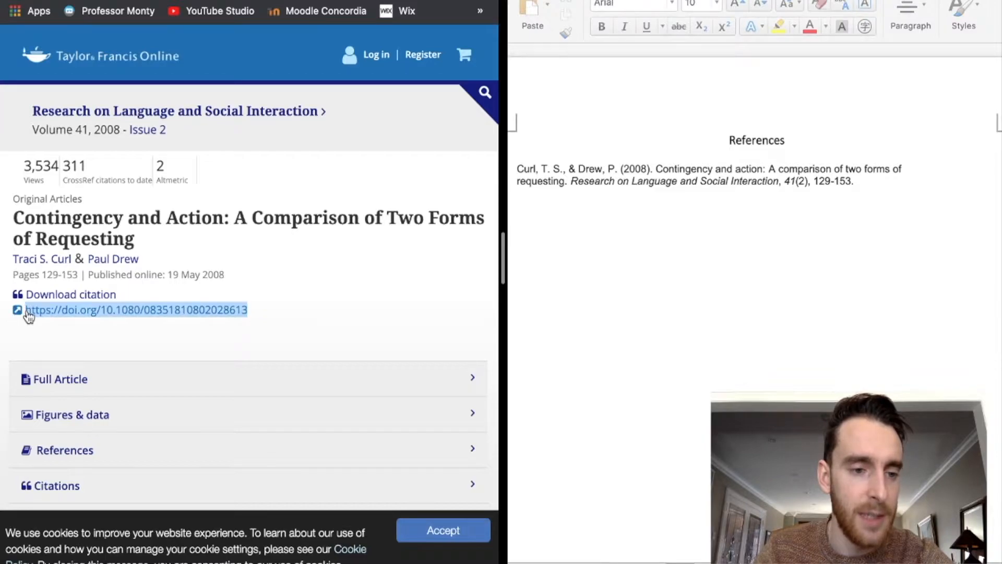
click(874, 179)
key(Return)
key(super+v)
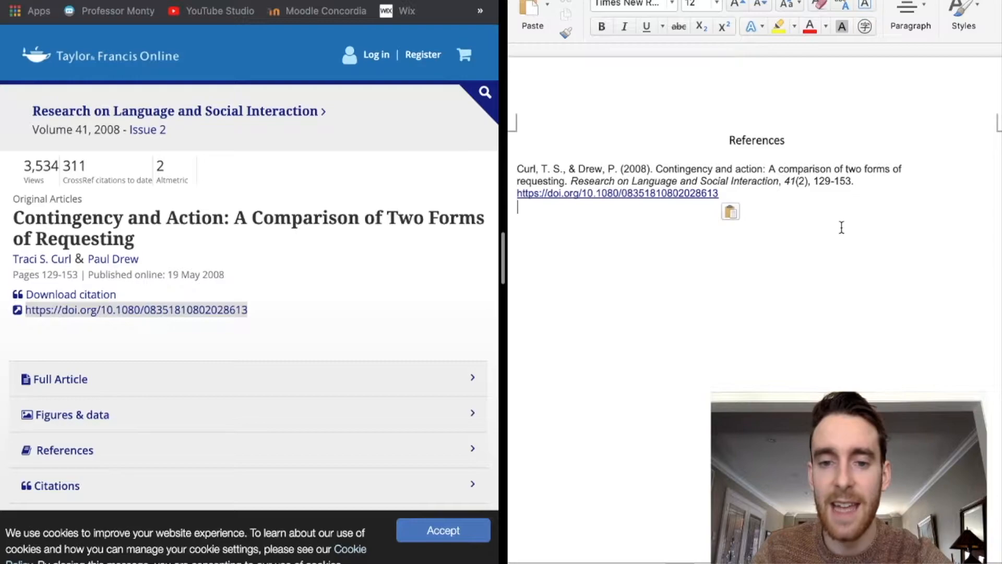
key(Return)
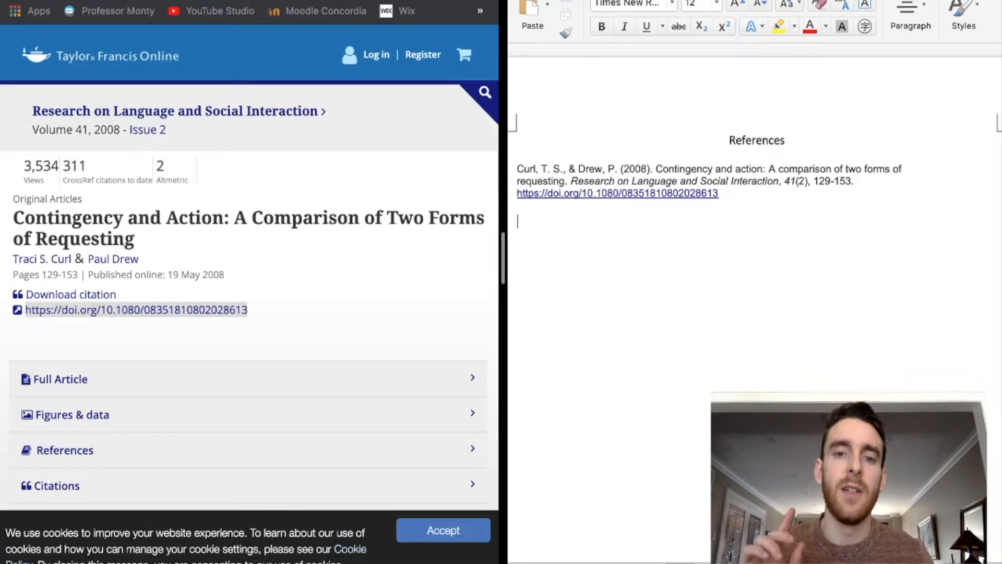
- Begin a 'DOI: 10.10' line beneath the link, removing the mistyped digits
text(DOI: 10.102020)
key(BackSpace)
key(BackSpace)
key(BackSpace)
key(BackSpace)
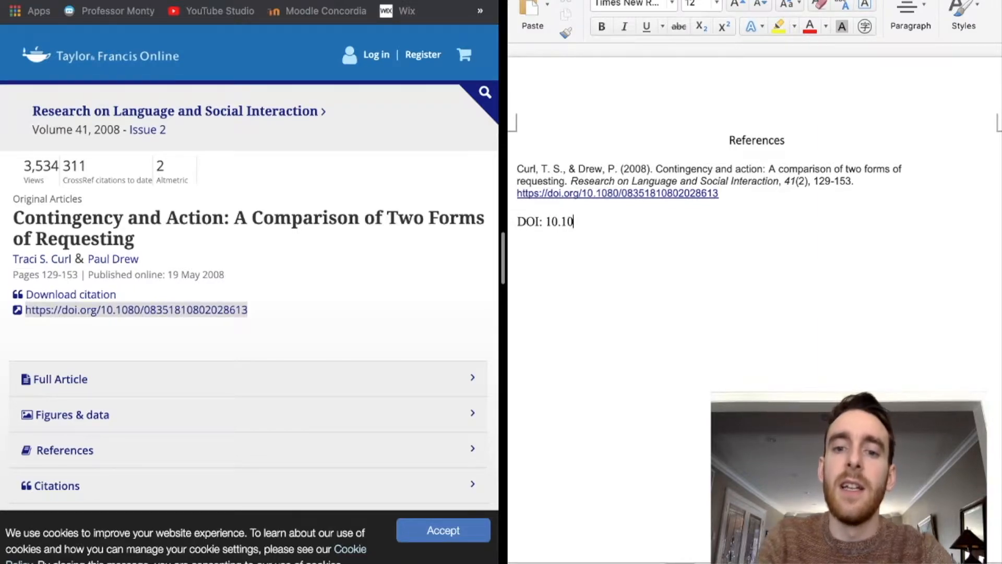
key(BackSpace)
key(BackSpace)
key(BackSpace)
key(BackSpace)
key(BackSpace)
key(BackSpace)
key(BackSpace)
key(BackSpace)
key(BackSpace)
key(BackSpace)
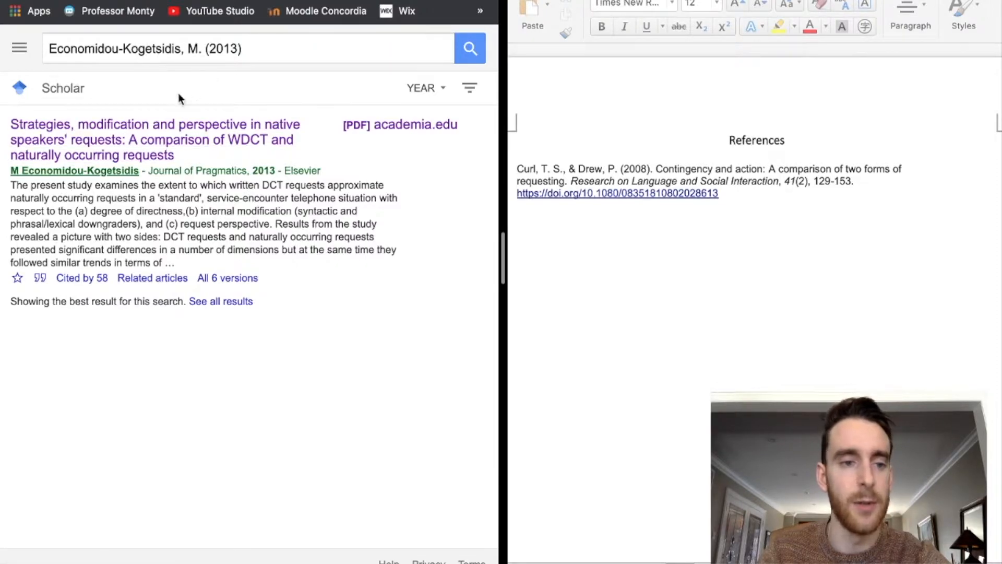
- Paste the APA citation for Economidou-Kogetsidis (2013), Journal of Pragmatics 53, 21-38, below the first reference
click(41, 278)
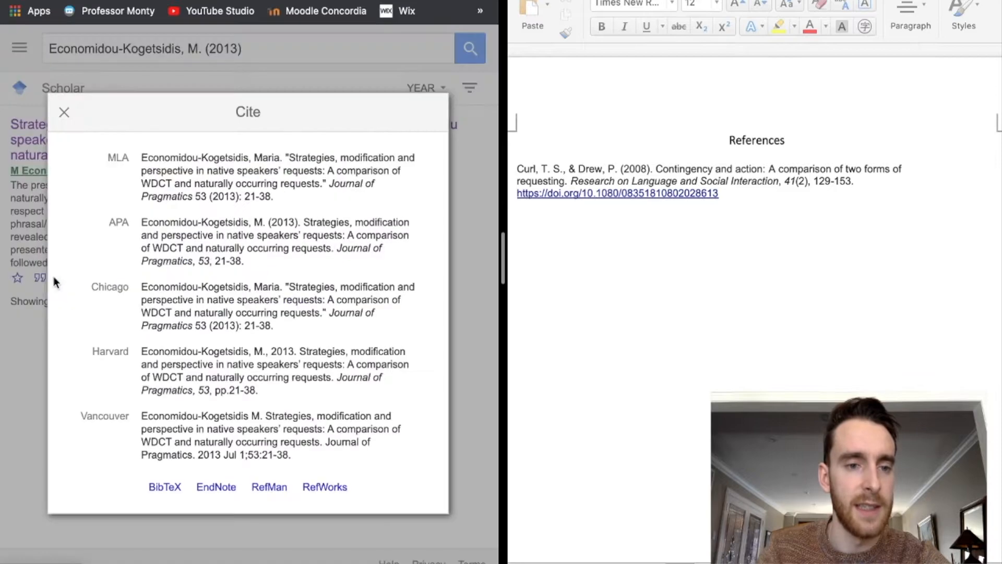
click(166, 224)
key(super+c)
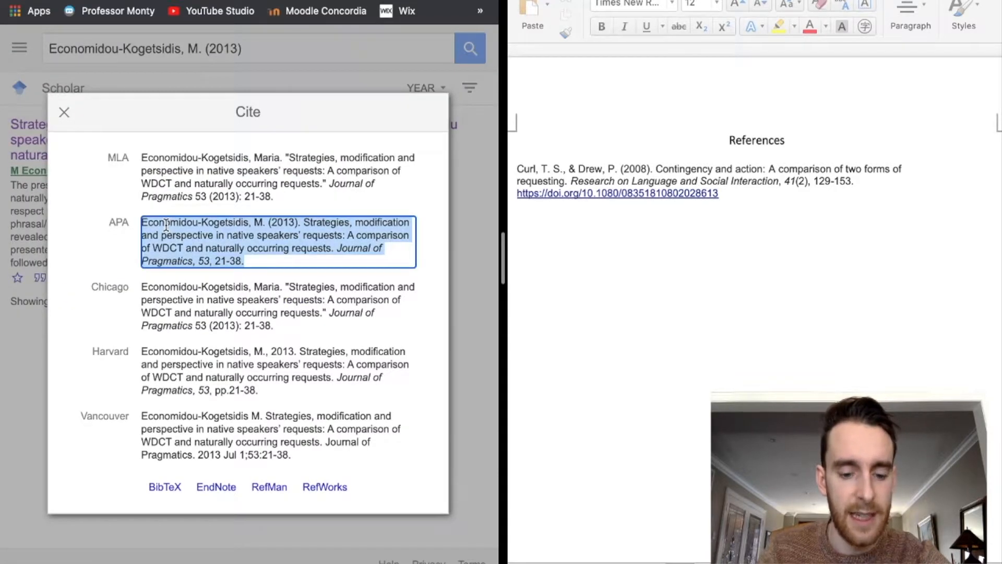
click(589, 228)
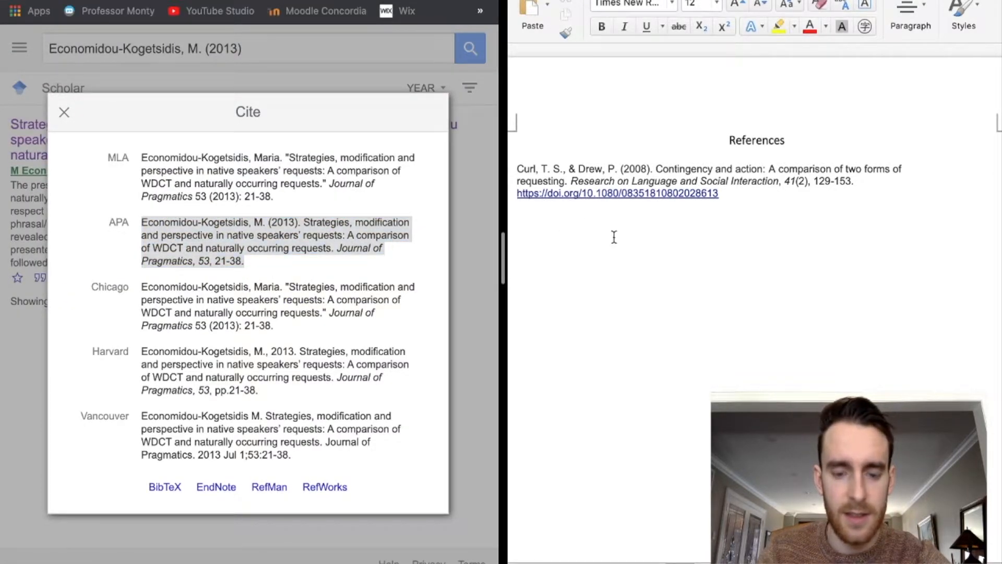
key(super+v)
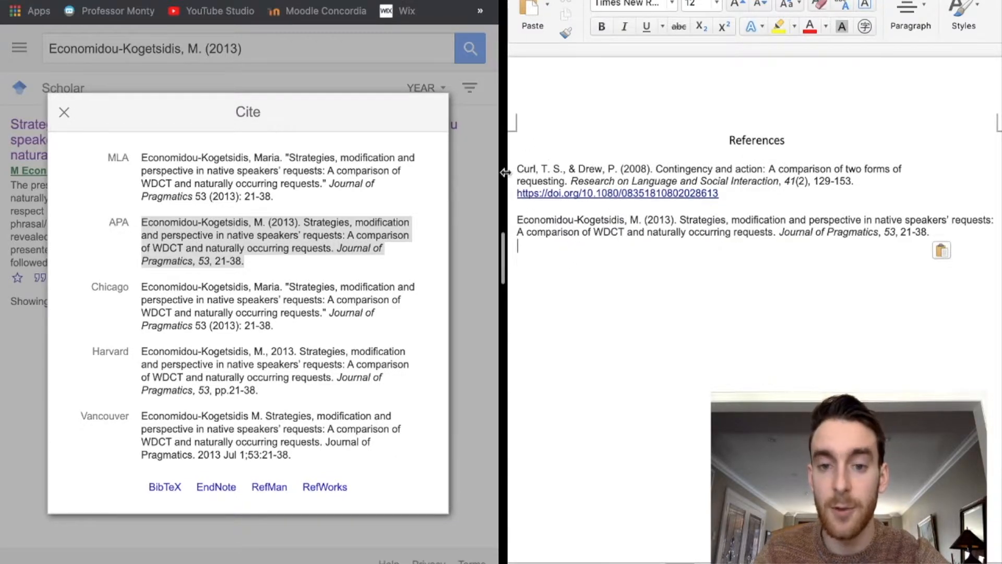
drag(517, 219, 530, 219)
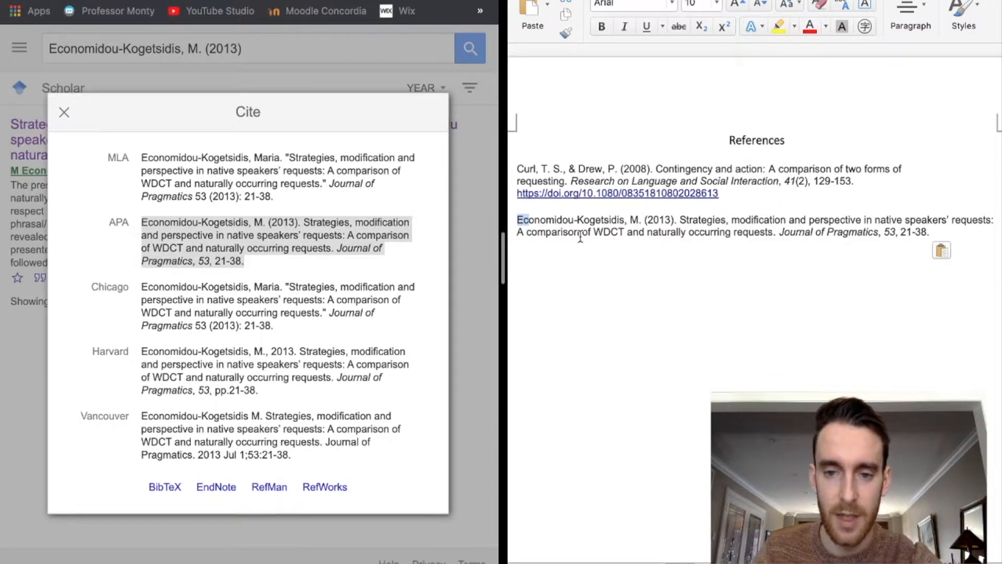
click(600, 230)
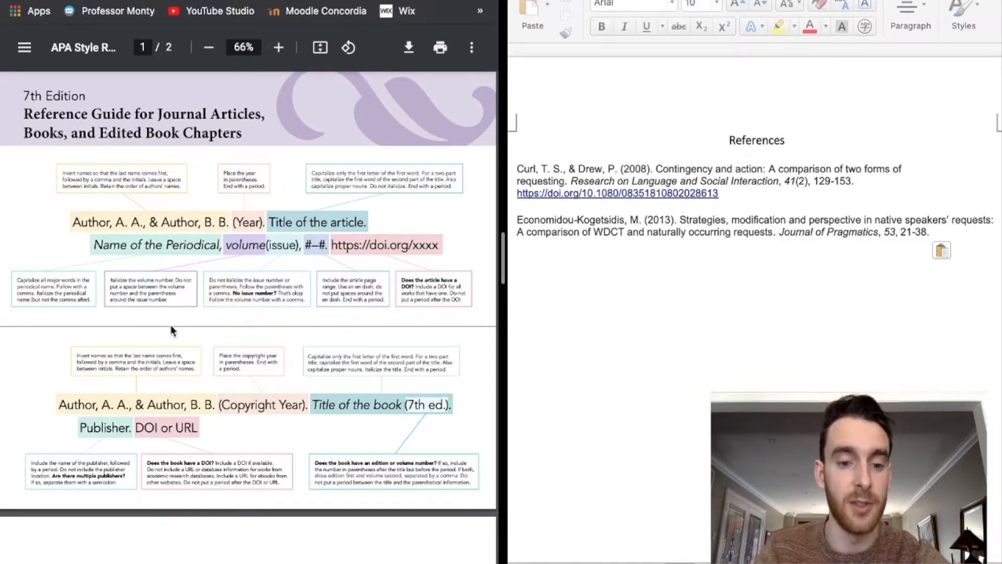
scroll(161, 337, left, 3)
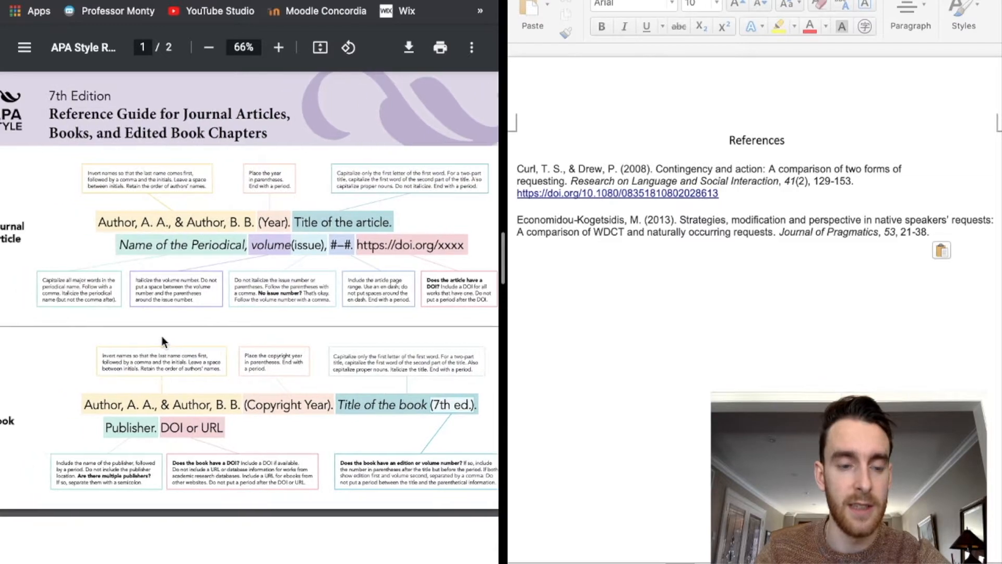
scroll(253, 264, right, 2)
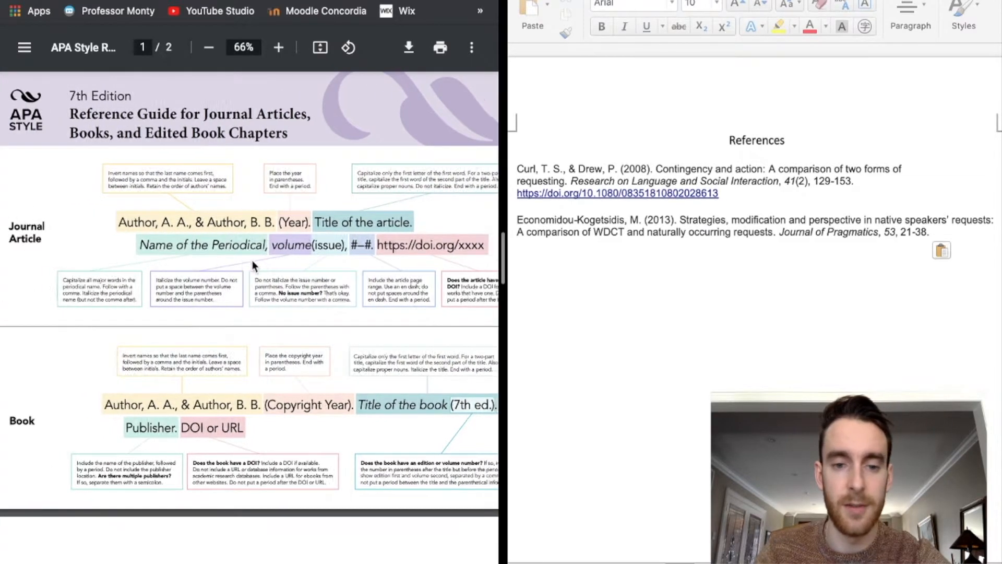
scroll(268, 274, right, 1)
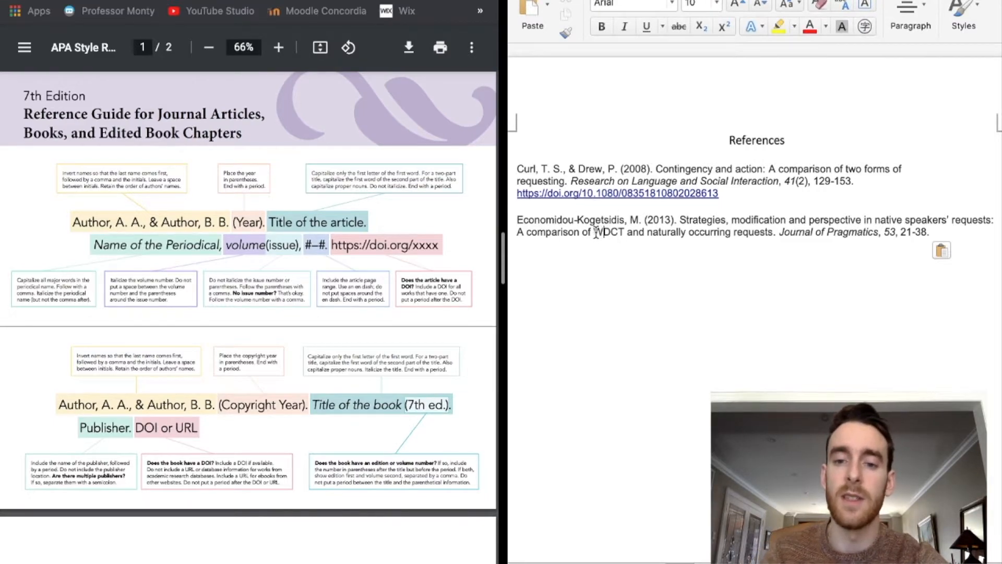
drag(594, 232, 622, 232)
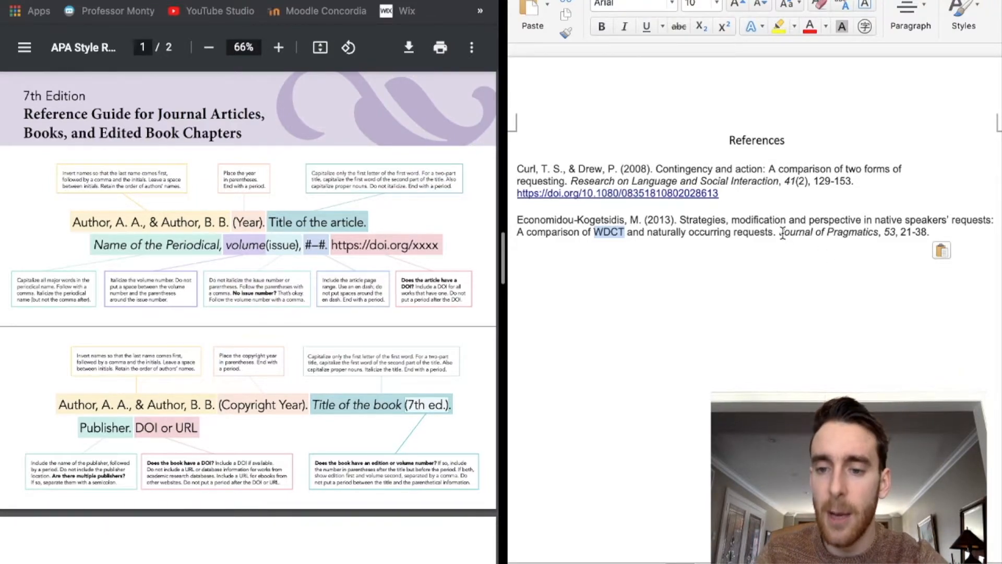
drag(781, 231, 878, 233)
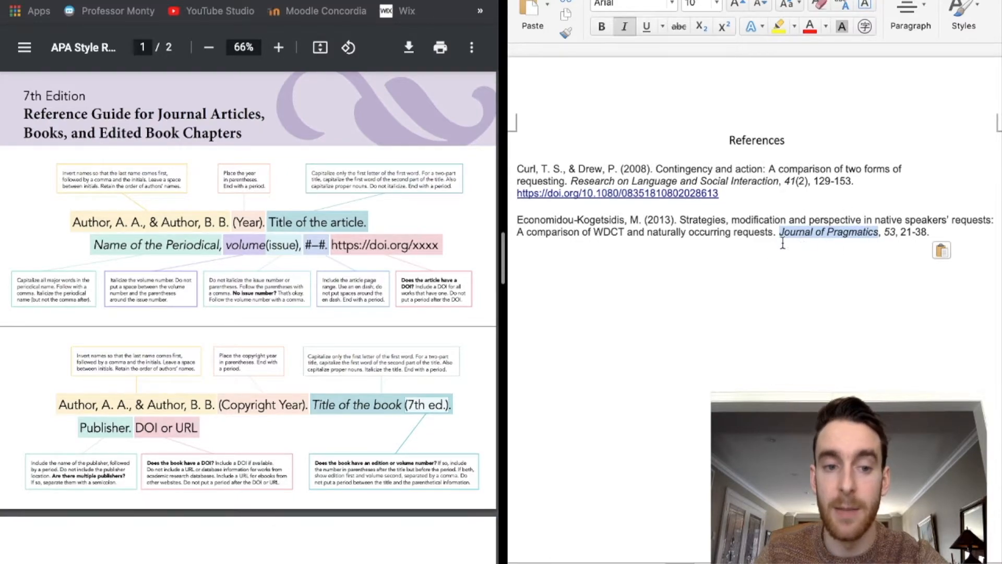
click(894, 228)
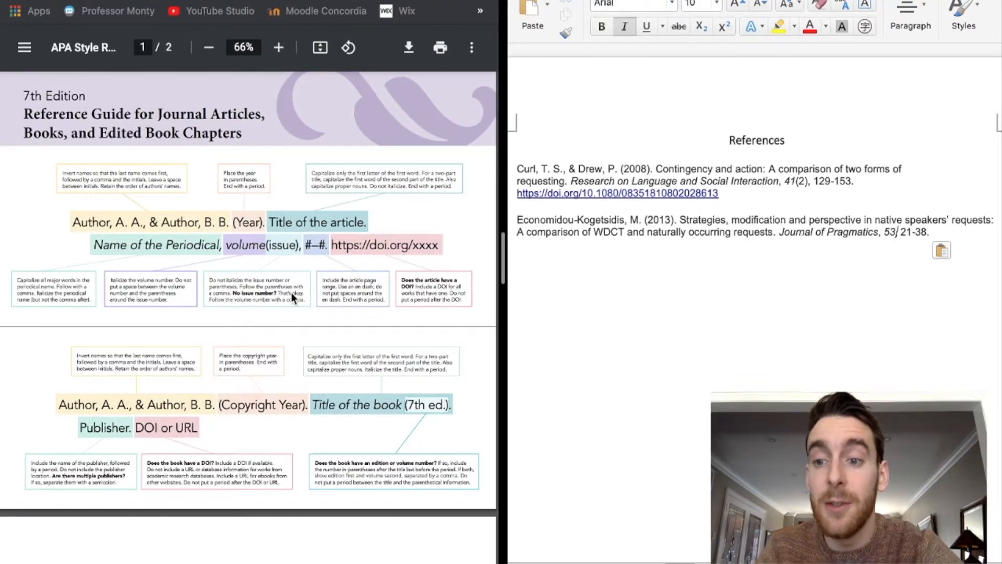
- Close the Scholar citation formats and find the article's DOI on its ScienceDirect page
click(118, 1)
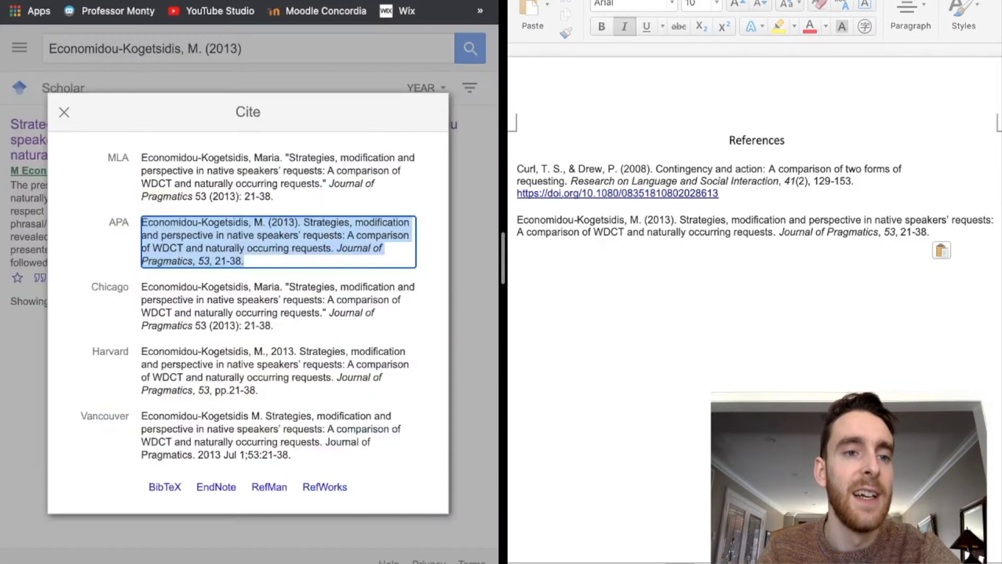
key(ctrl+Tab)
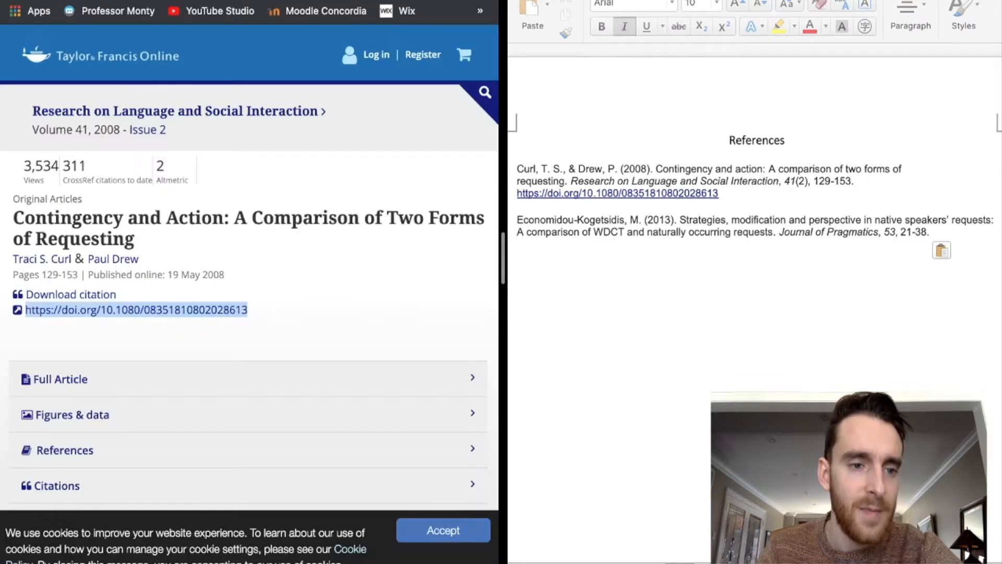
key(ctrl+shift+Tab)
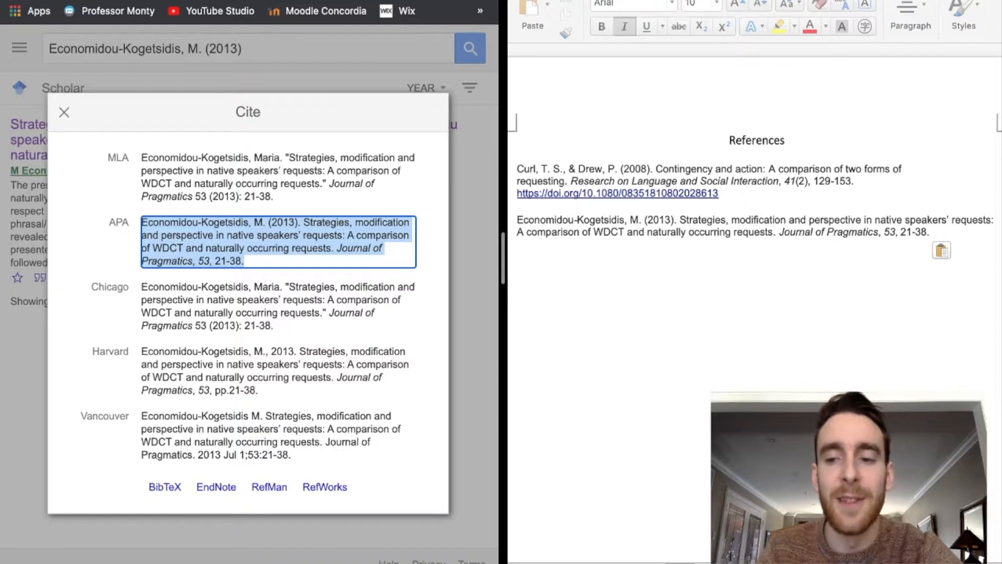
click(177, 1)
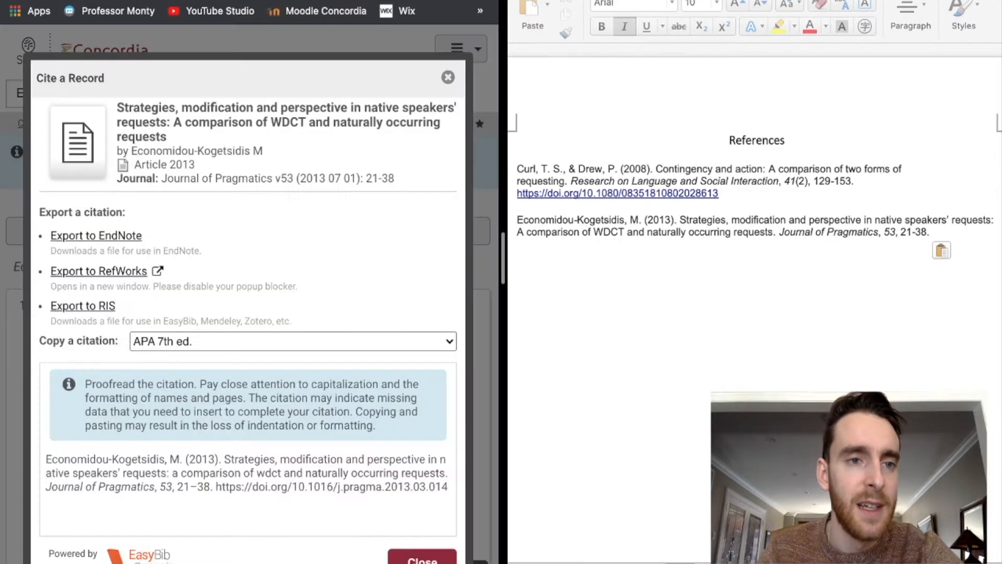
key(ctrl+shift+Tab)
click(229, 198)
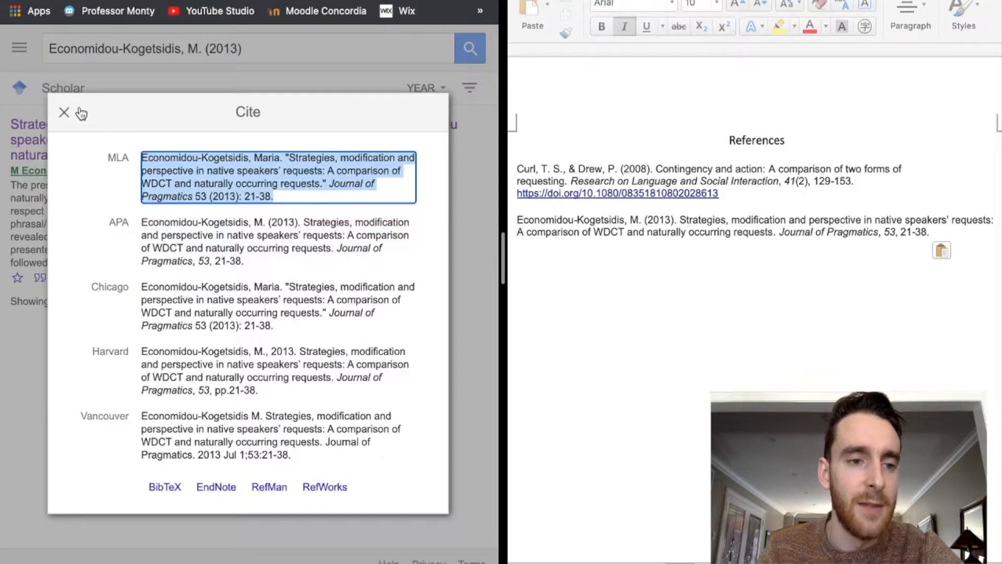
click(64, 112)
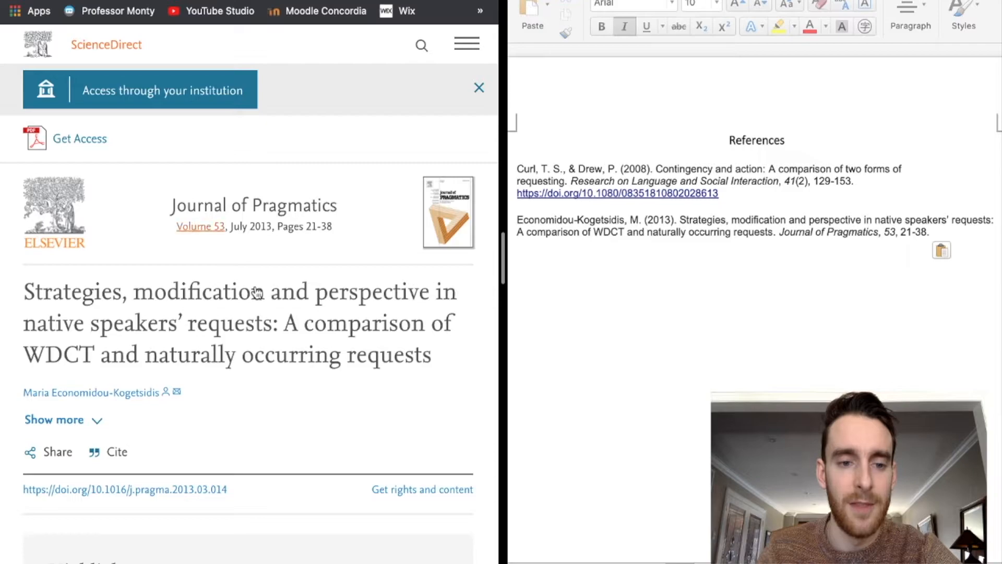
scroll(251, 312, down, 4)
scroll(252, 312, down, 2)
scroll(252, 312, up, 2)
scroll(251, 308, up, 5)
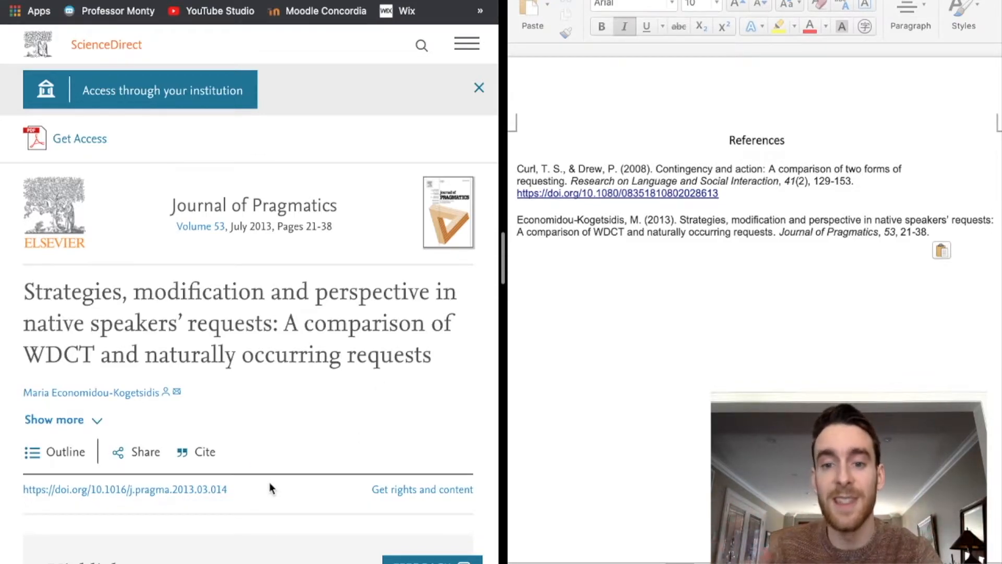
drag(239, 489, 23, 486)
key(super+c)
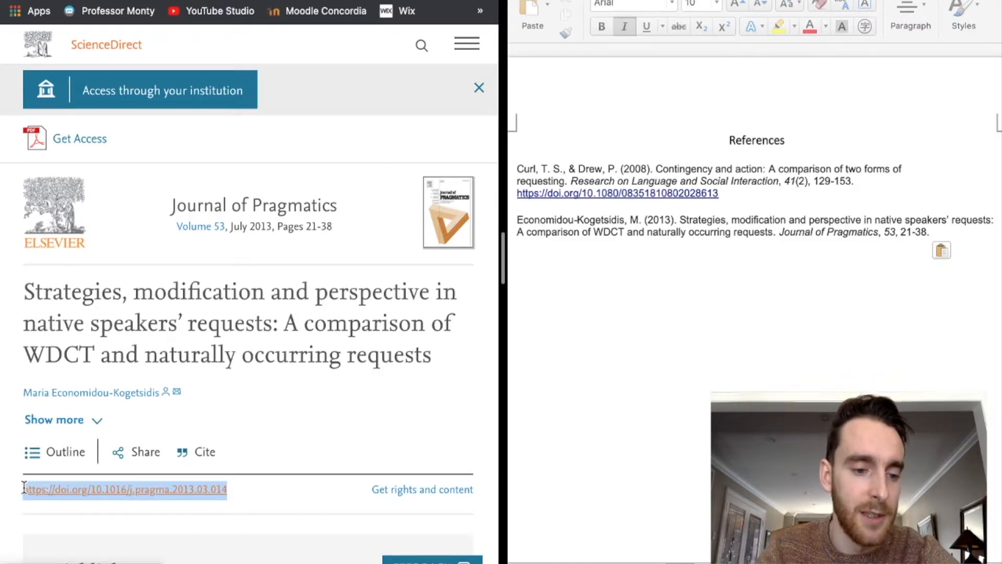
click(951, 231)
key(Return)
key(super+v)
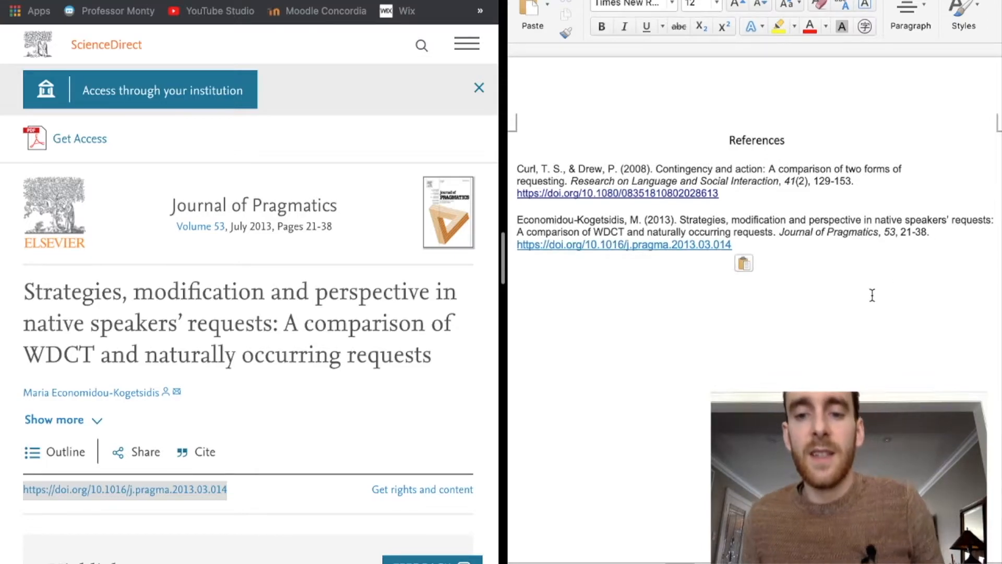
key(Return)
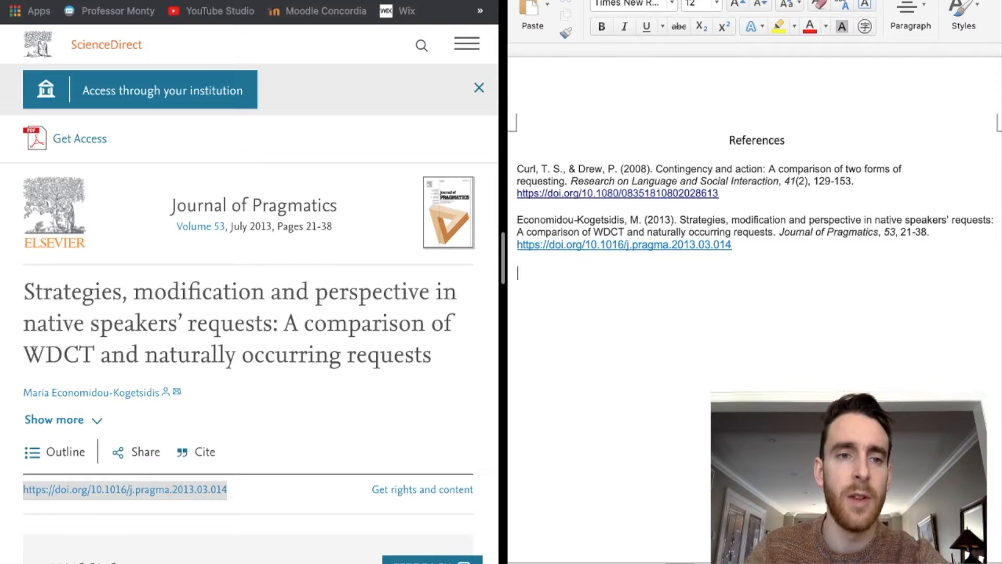
click(172, 1)
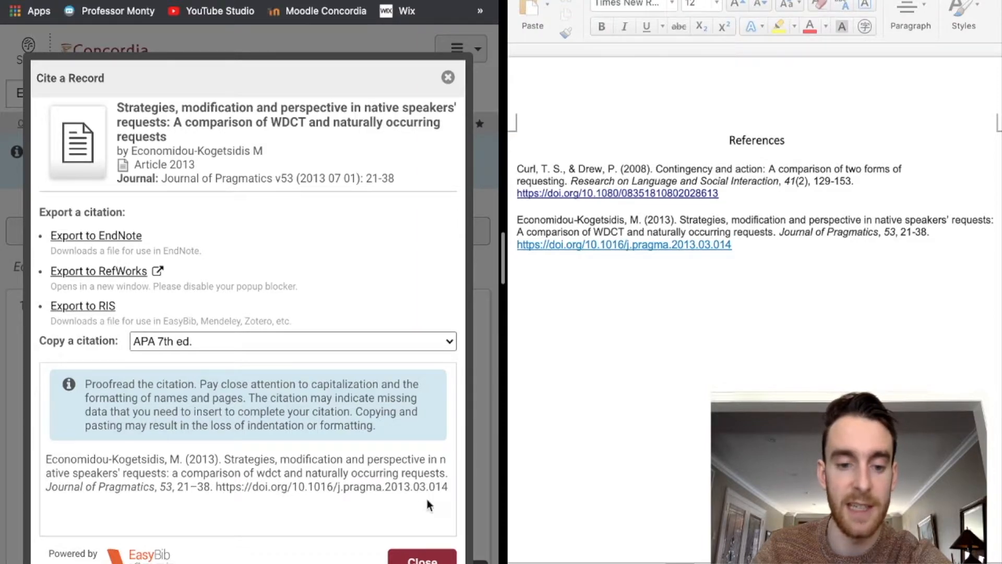
- Check the lowercase 'a' and 'wdct' in the library's Cite a Record journal citation
double_click(175, 473)
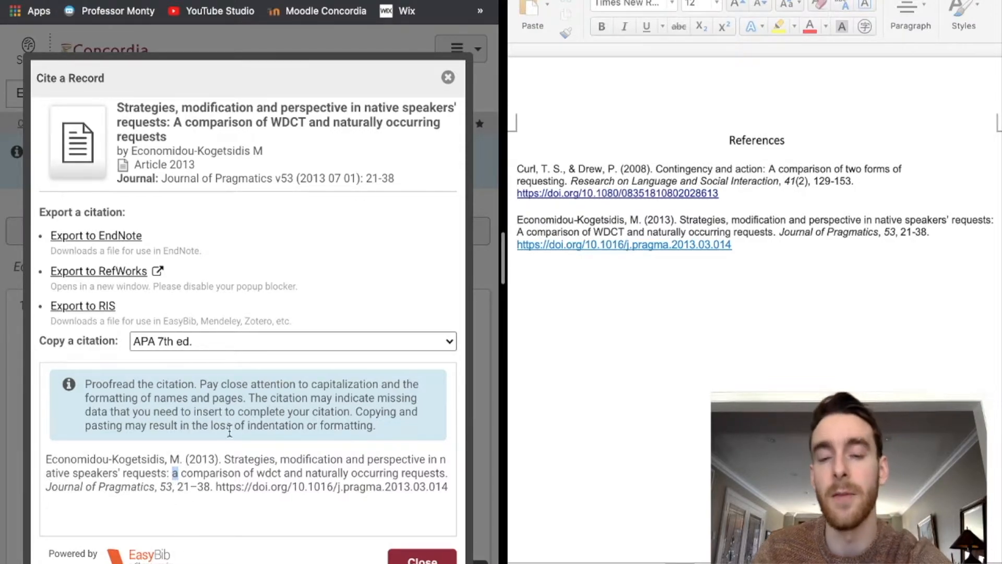
drag(256, 473, 283, 473)
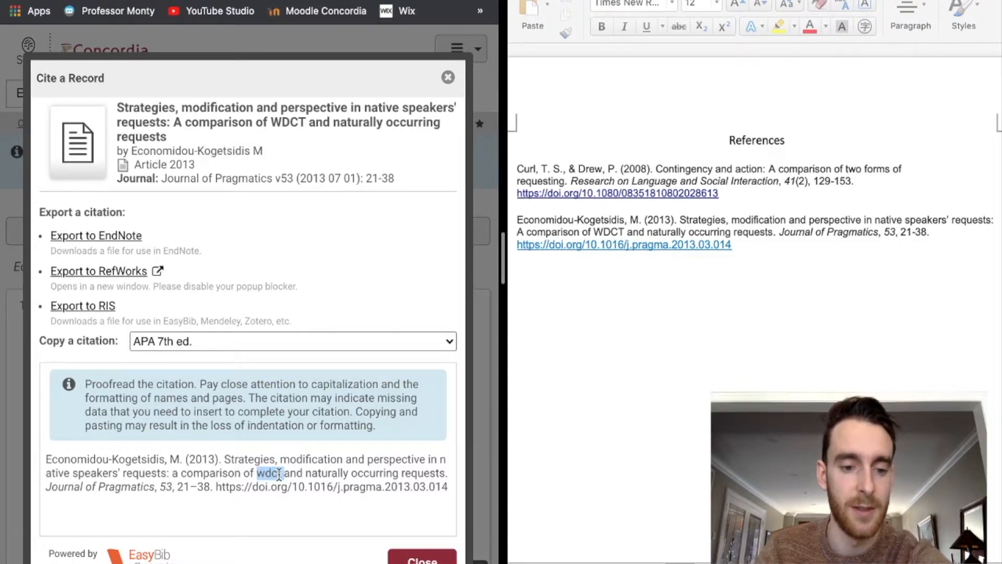
click(300, 468)
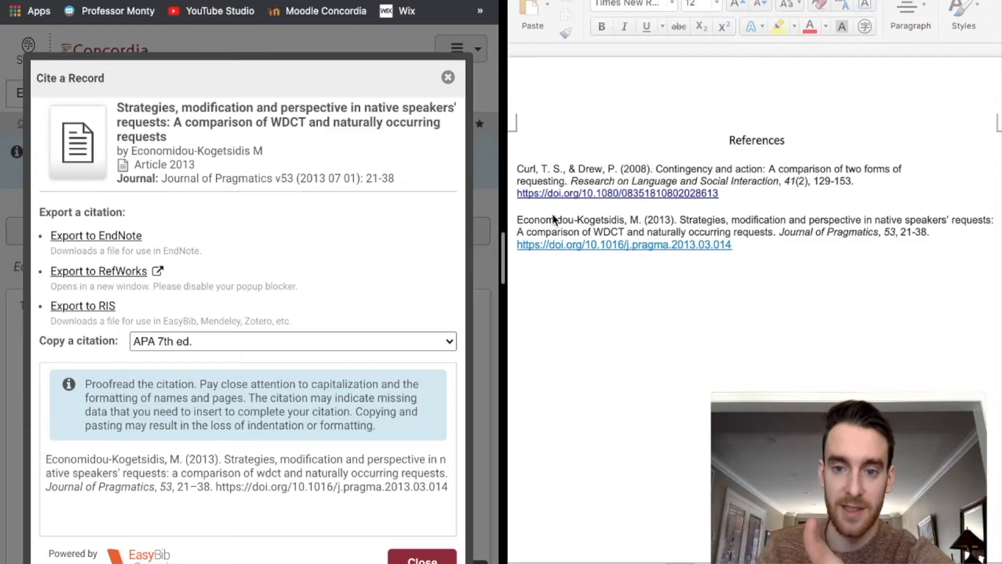
click(247, 1)
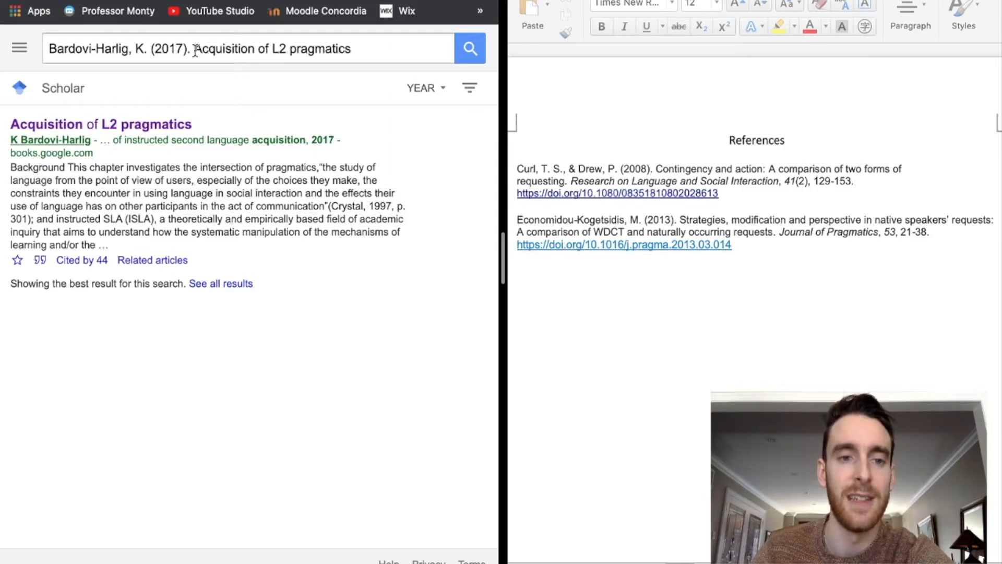
- Review the Scholar citation for Acquisition of L2 pragmatics, then open it in Google Books at page 224
drag(194, 49, 369, 56)
click(375, 52)
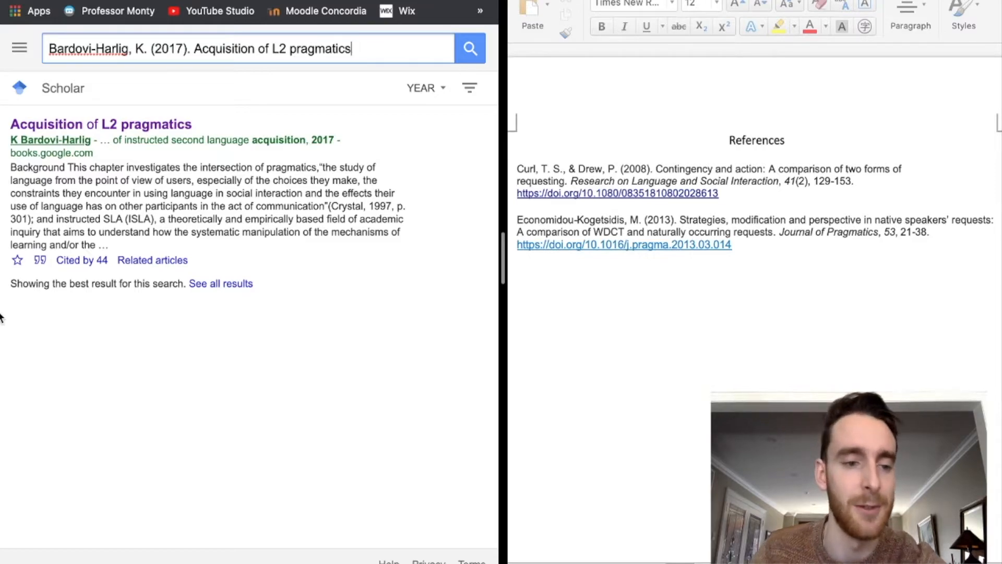
click(41, 262)
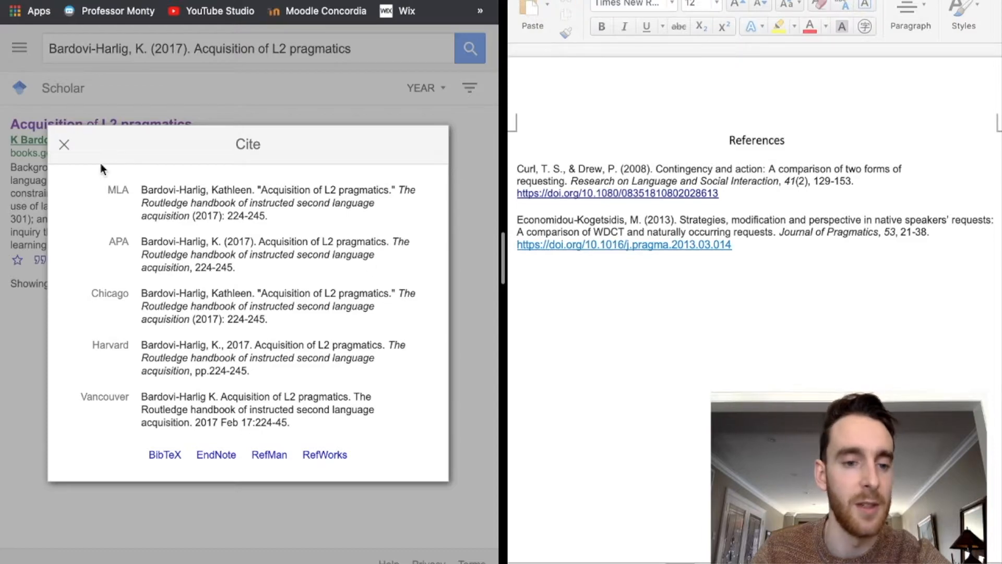
click(65, 146)
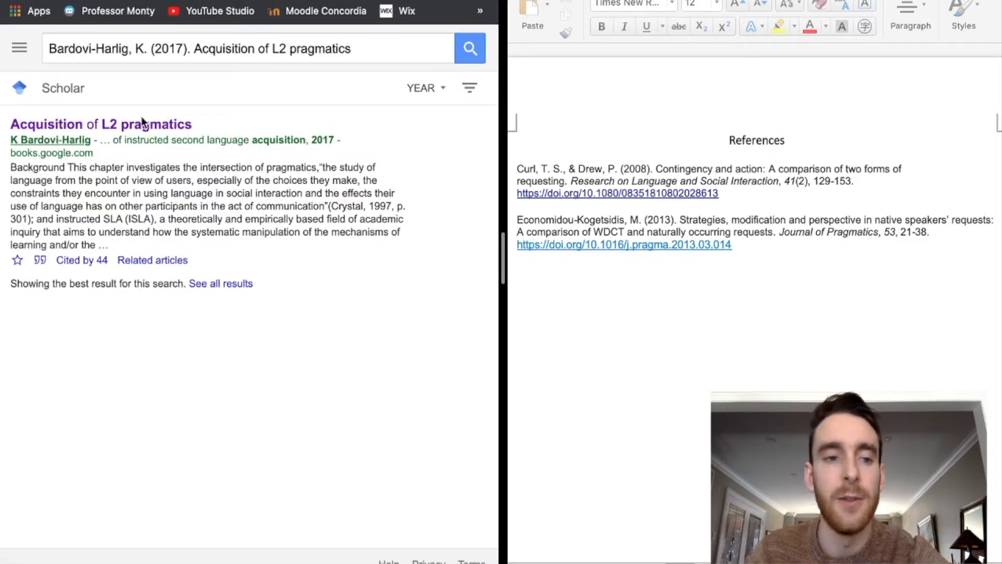
click(112, 127)
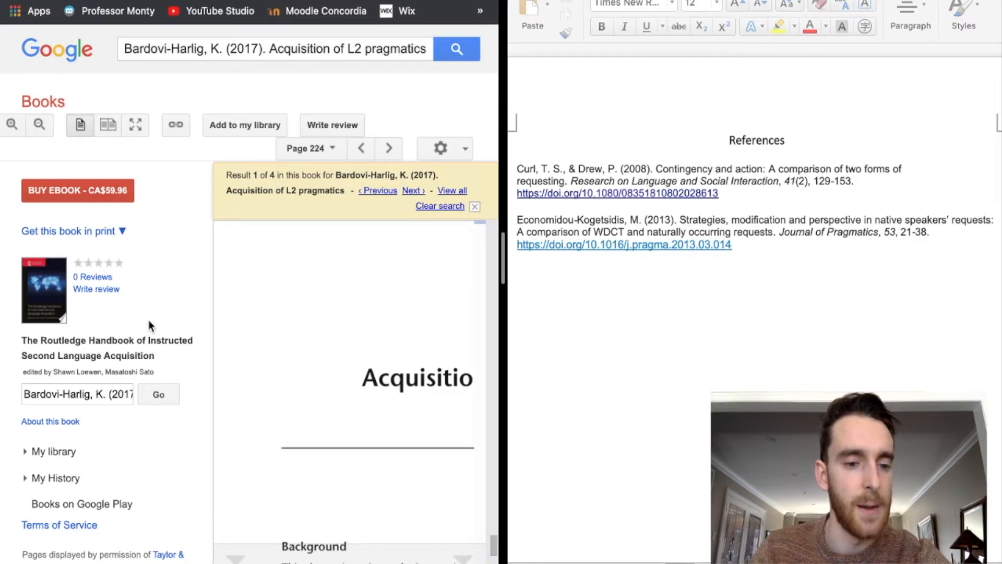
- Check the handbook's Taylor & Francis seller listing and search its full title in a new tab
click(121, 233)
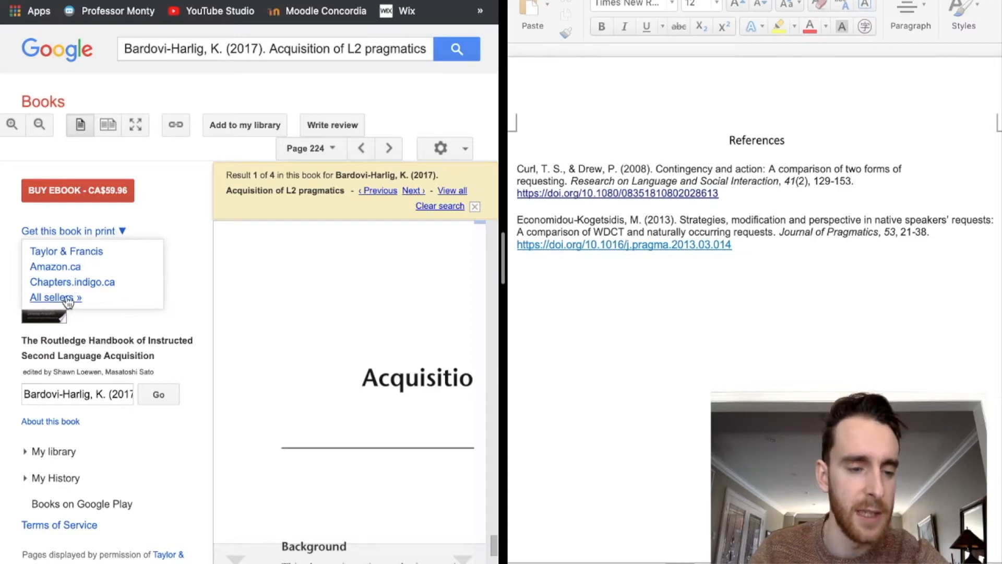
click(77, 256)
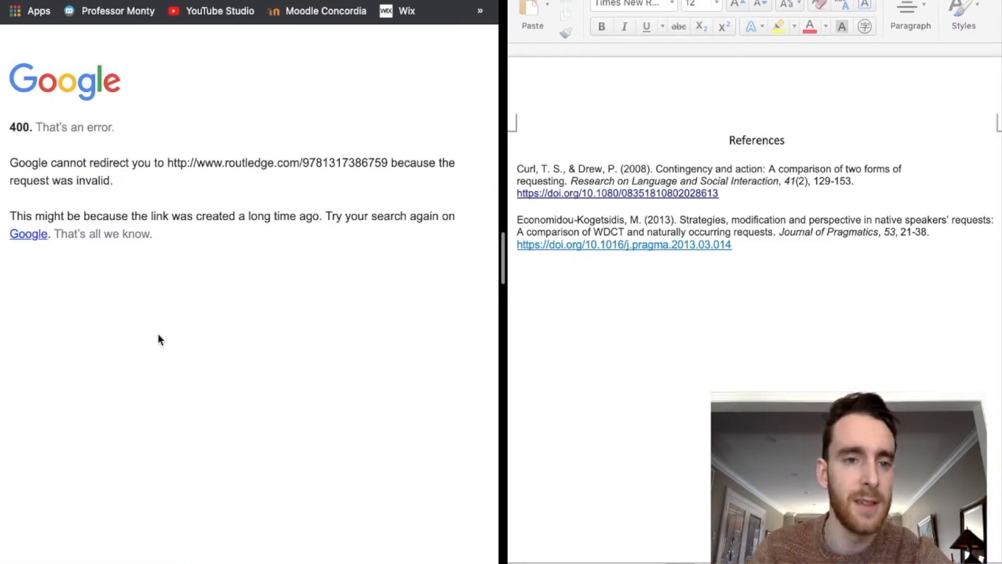
key(super+bracketleft)
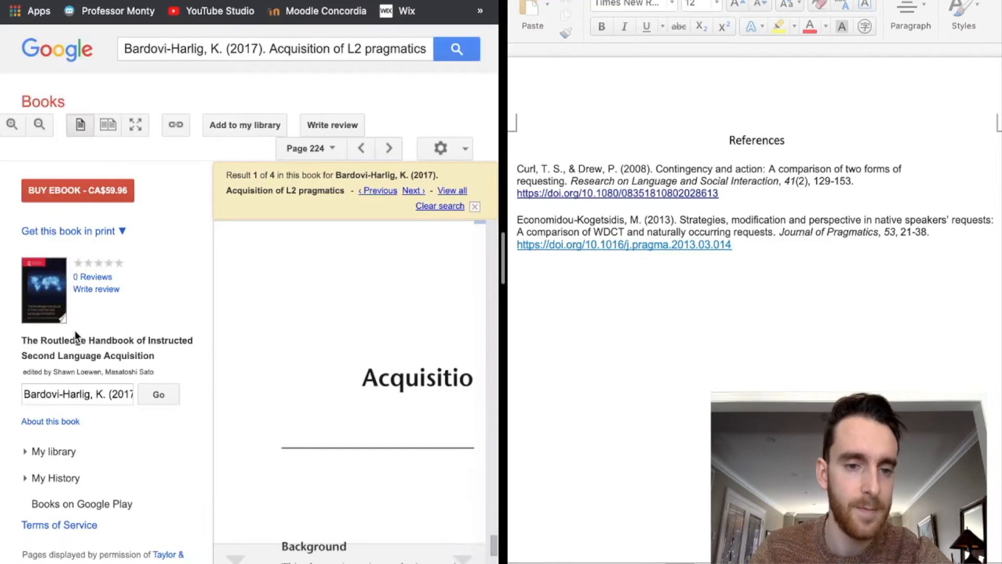
drag(22, 343, 157, 355)
key(super+c)
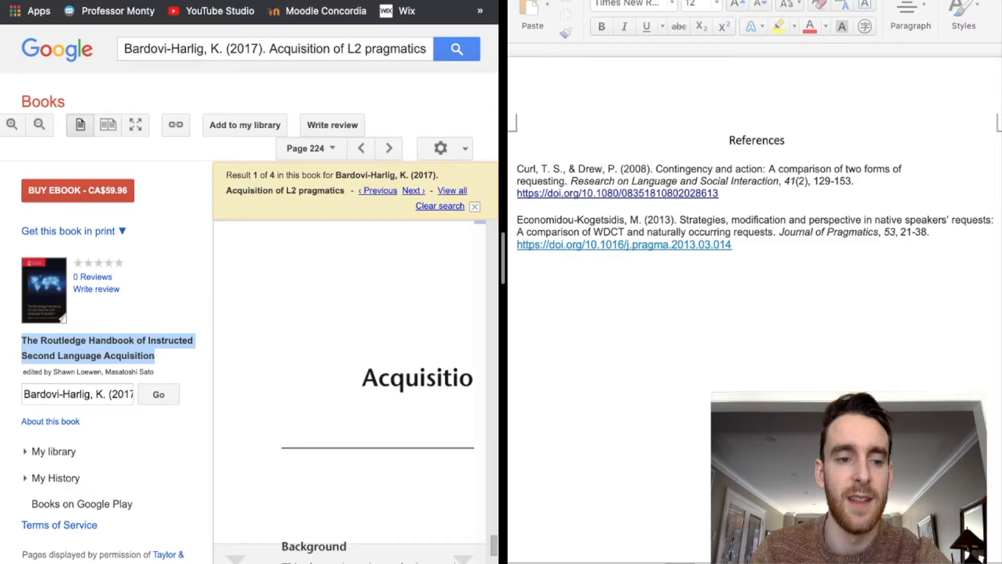
key(super+t)
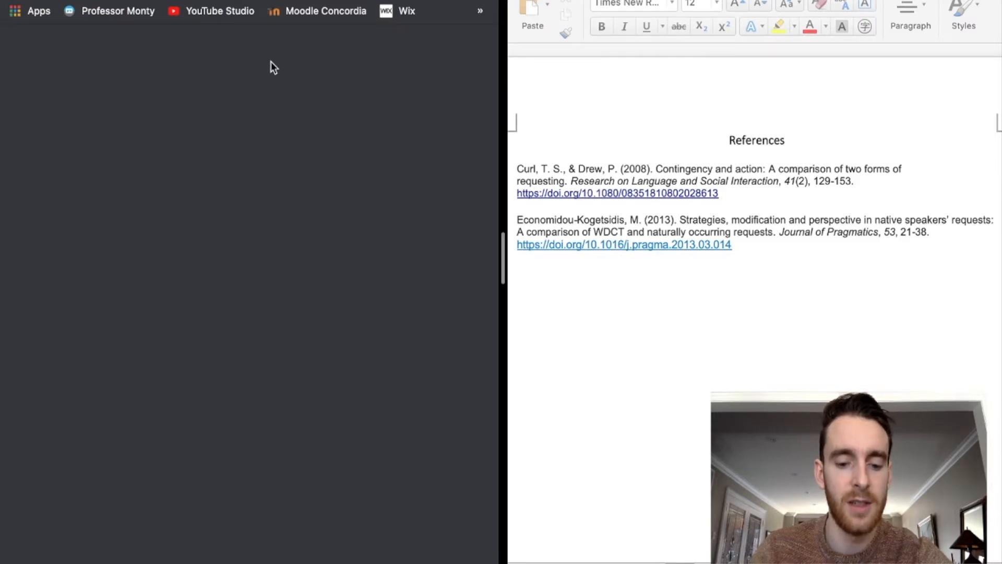
key(super+v)
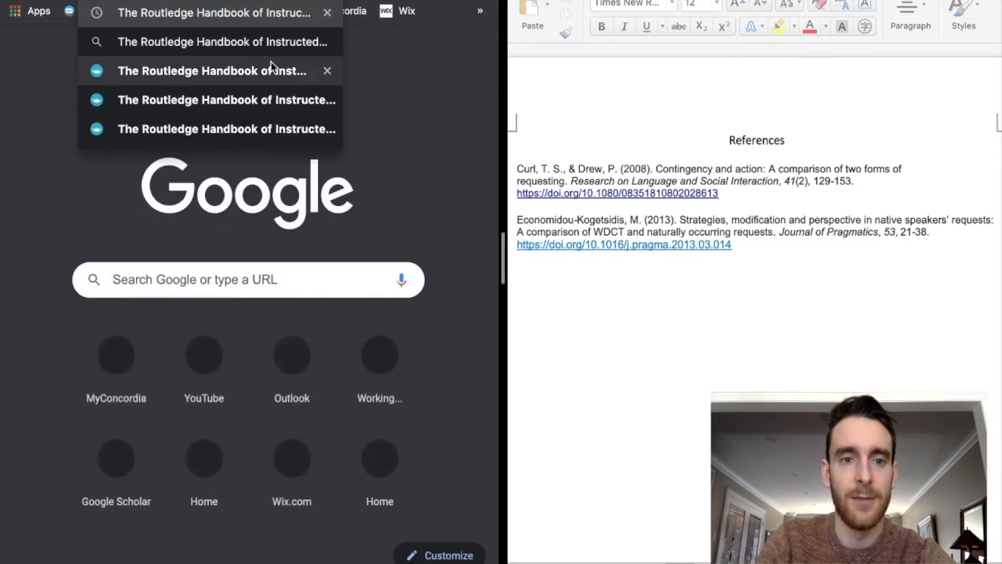
key(Return)
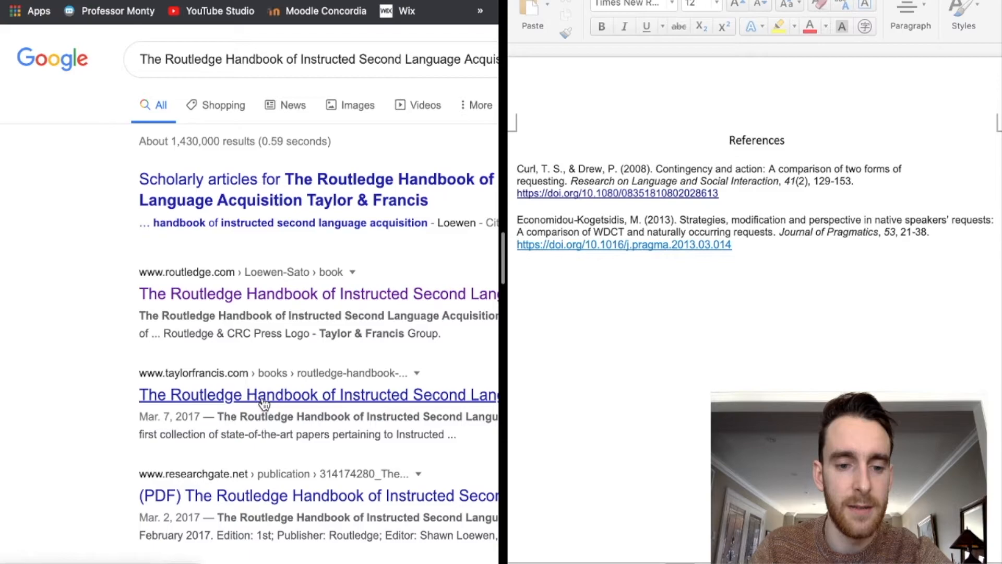
- Check the editors on the publisher's handbook page, then view the APA Chapter in an Edited Book format
click(229, 294)
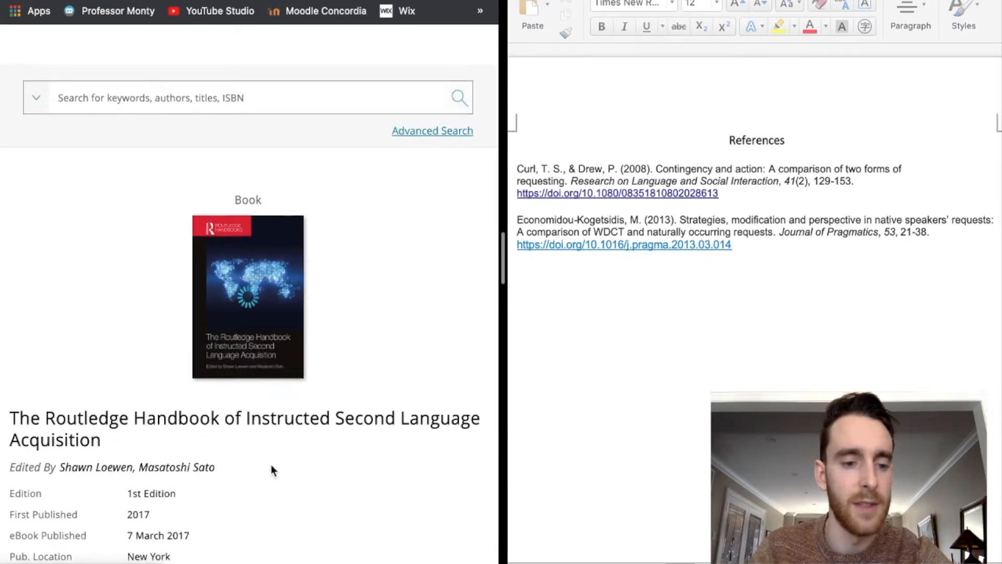
scroll(271, 464, down, 5)
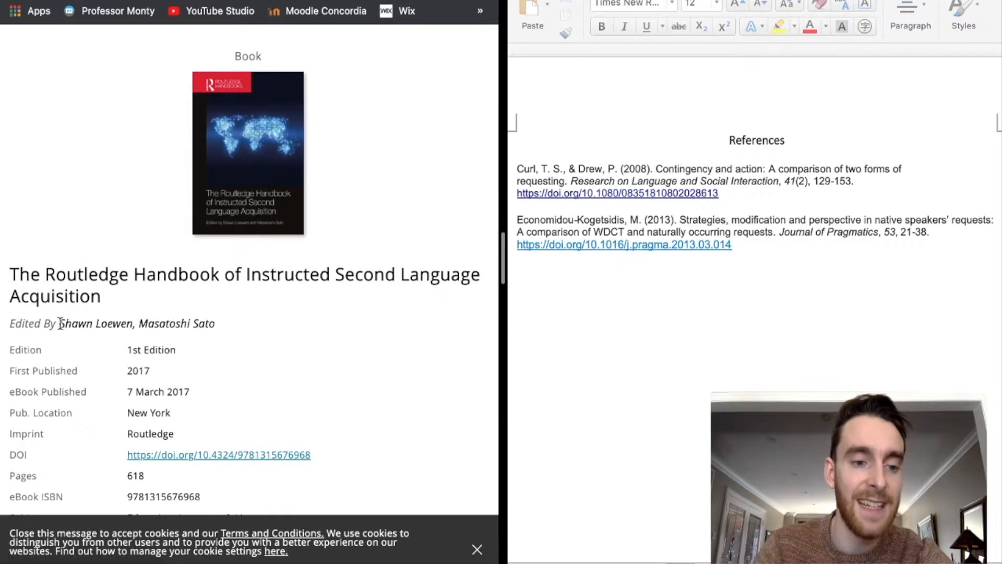
triple_click(227, 325)
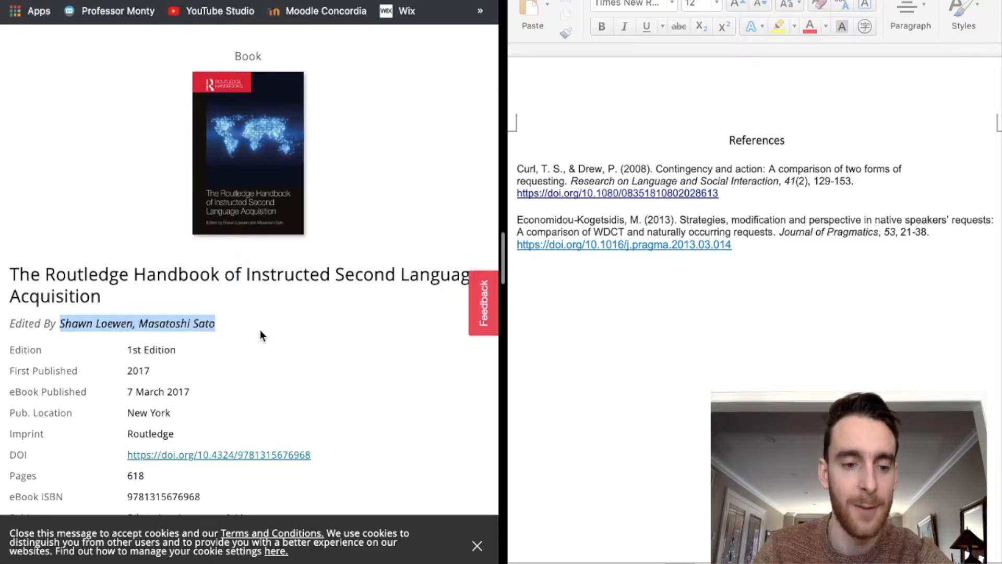
click(242, 328)
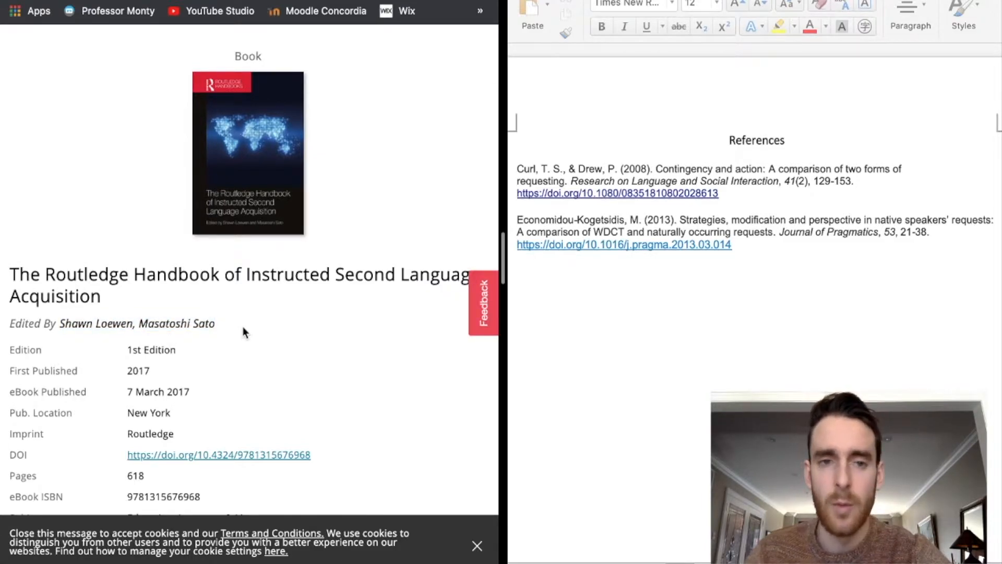
click(251, 1)
scroll(220, 309, left, 2)
- Check the APA guide's Chapter in an Edited Book example, then return to the handbook's Google Books page 224
scroll(221, 309, down, 7)
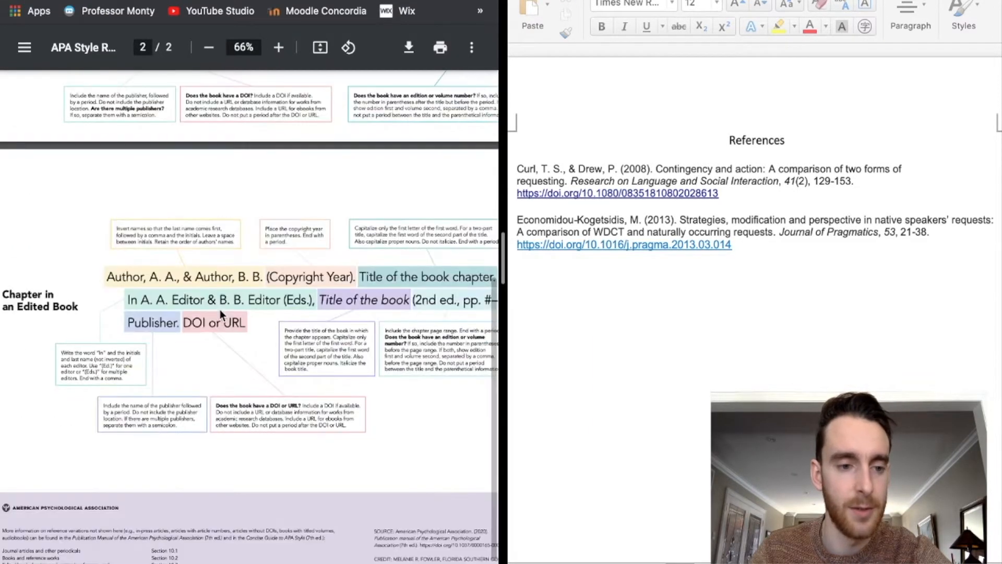
scroll(221, 312, up, 1)
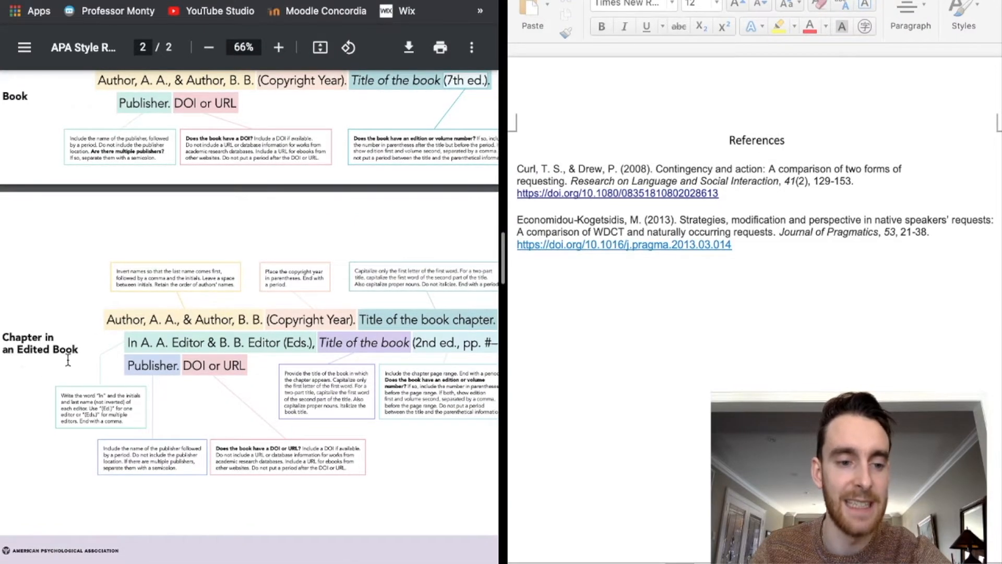
scroll(212, 373, right, 2)
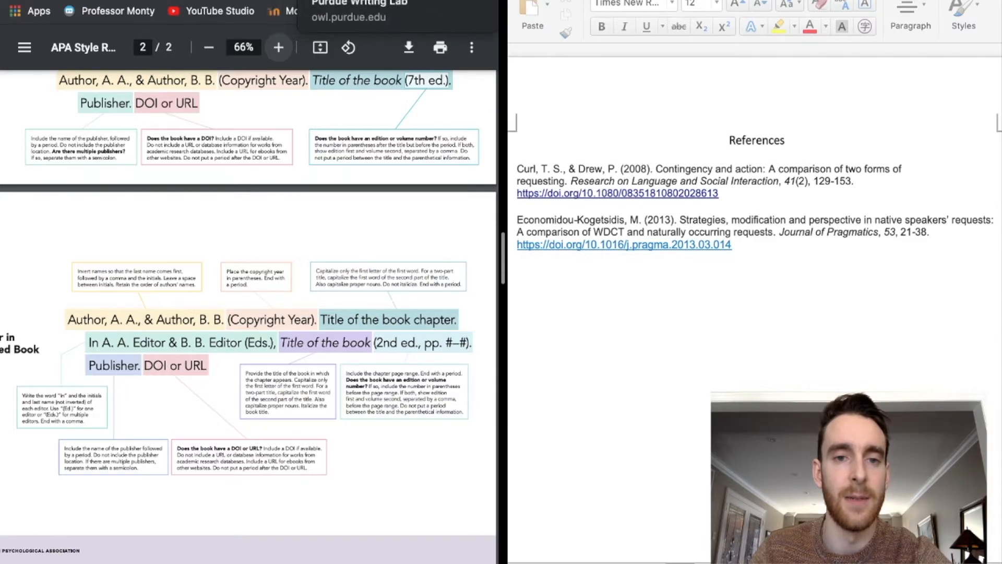
click(310, 1)
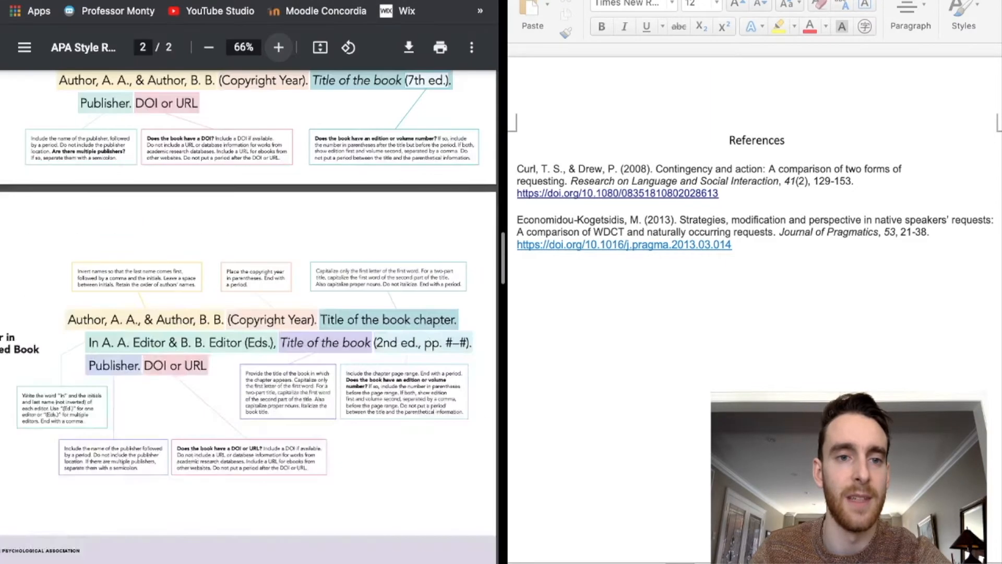
key(ctrl+Tab)
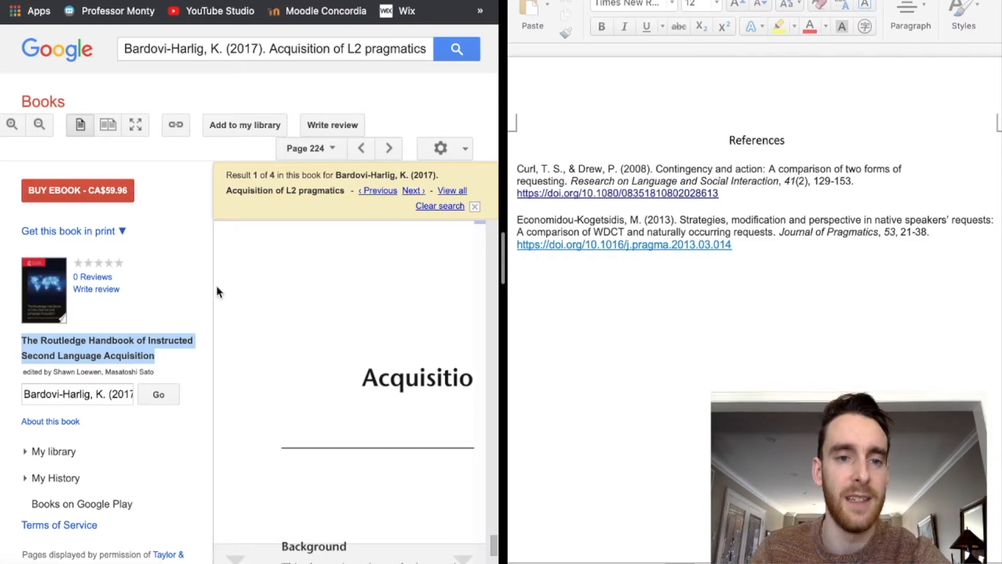
- Copy Scholar's APA citation for Bardovi-Harlig (2017) and paste it as a new first entry above Curl
key(ctrl+Tab)
click(41, 260)
click(179, 242)
key(super+c)
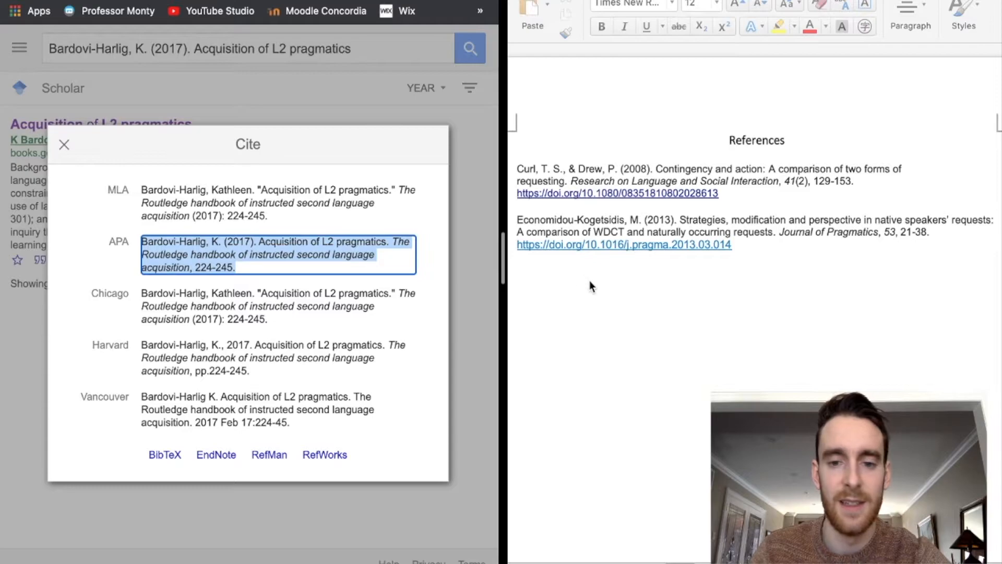
click(620, 268)
key(super+v)
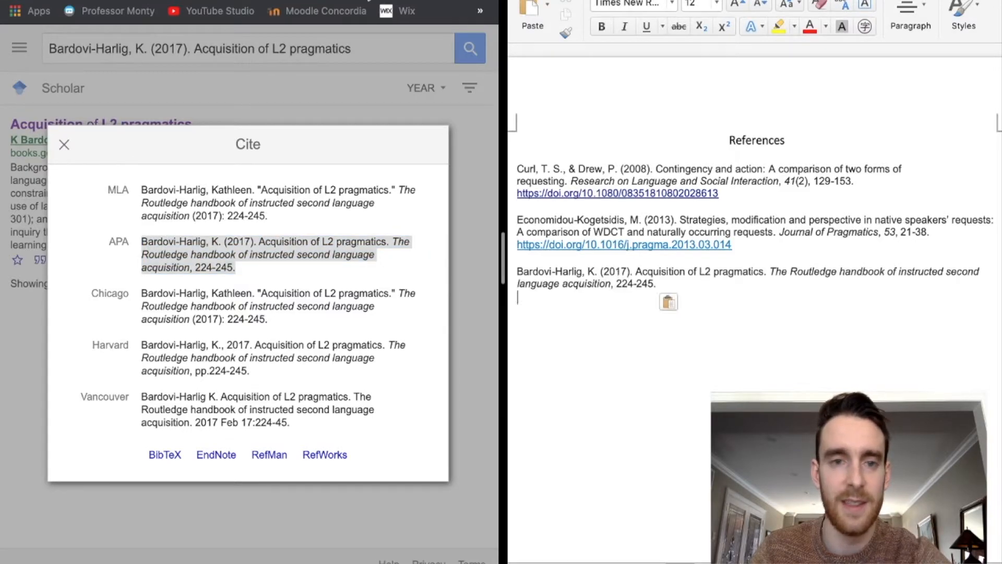
key(super+z)
click(517, 169)
key(Return)
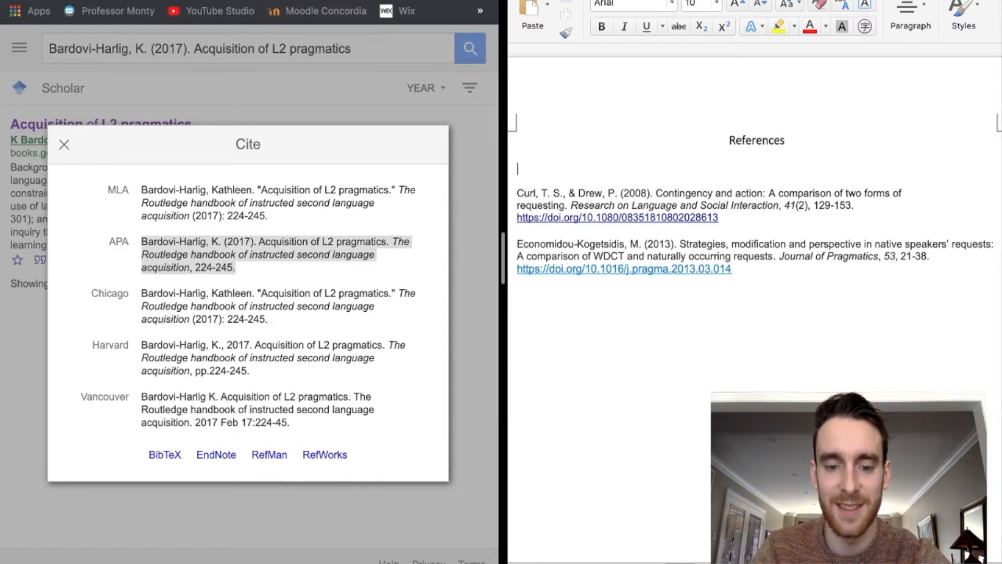
key(super+v)
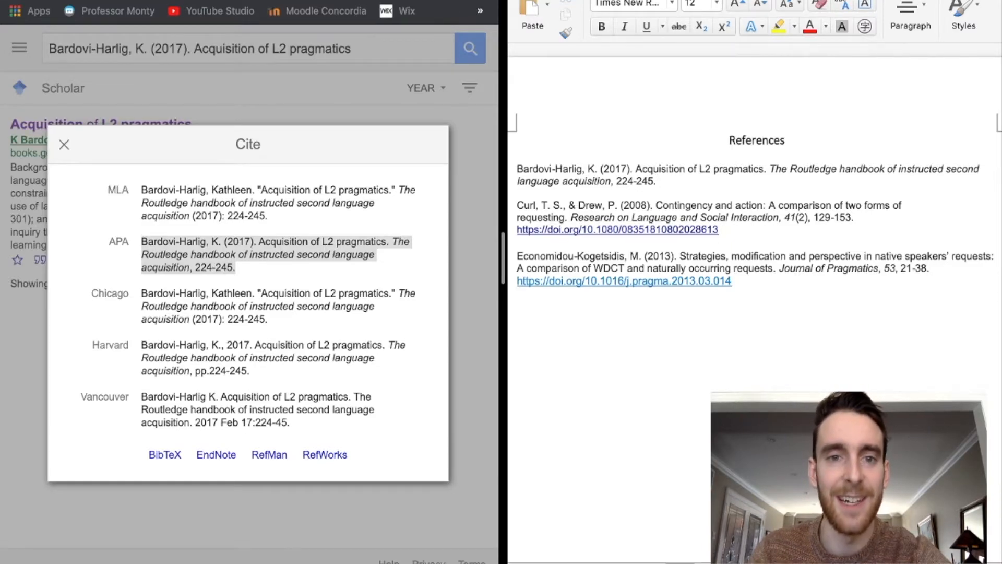
- Scroll through the handbook's publisher page
click(271, 1)
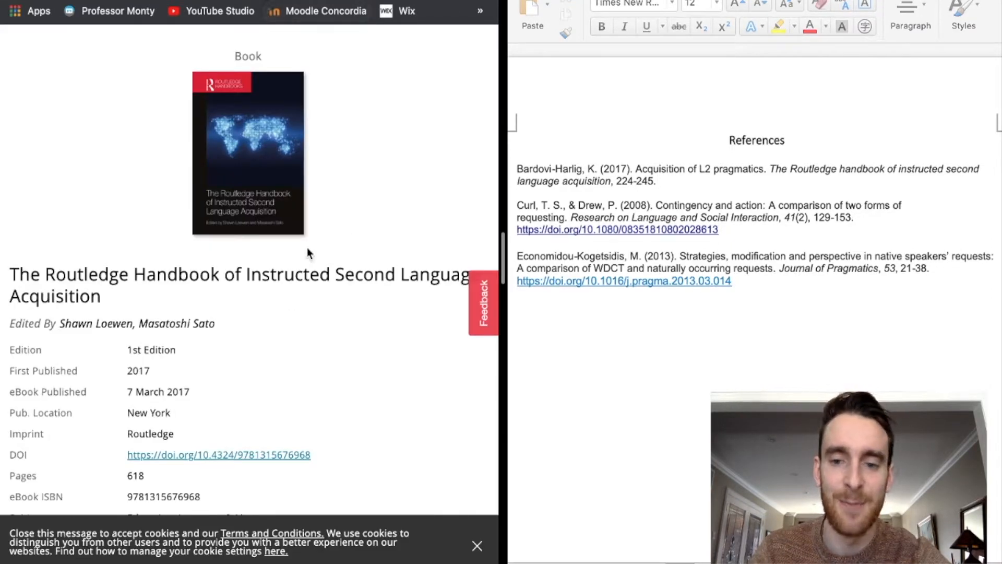
scroll(307, 249, down, 1)
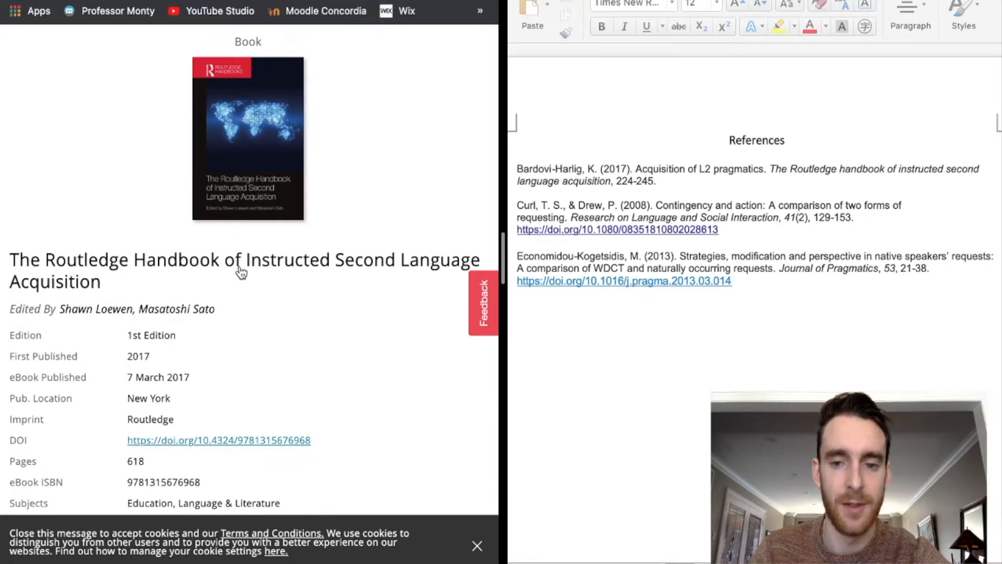
scroll(239, 268, down, 3)
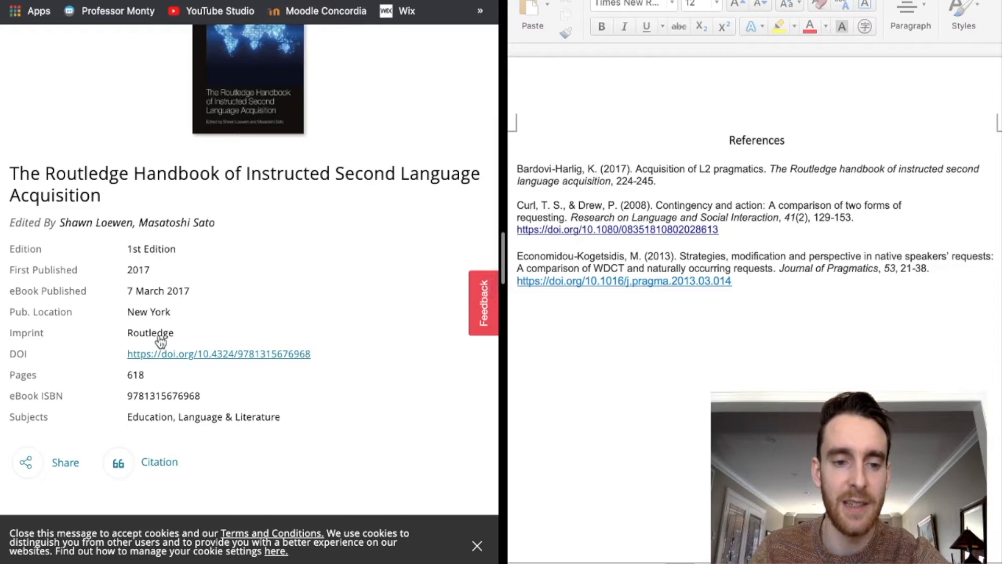
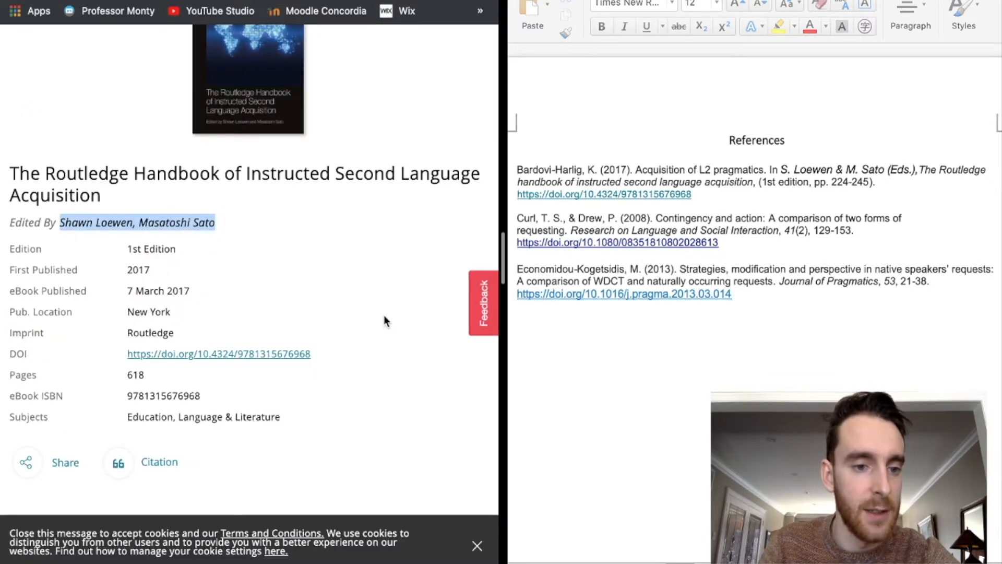
- Add the publisher 'Routledge.' after the '224-245).' page range in the first reference
click(384, 316)
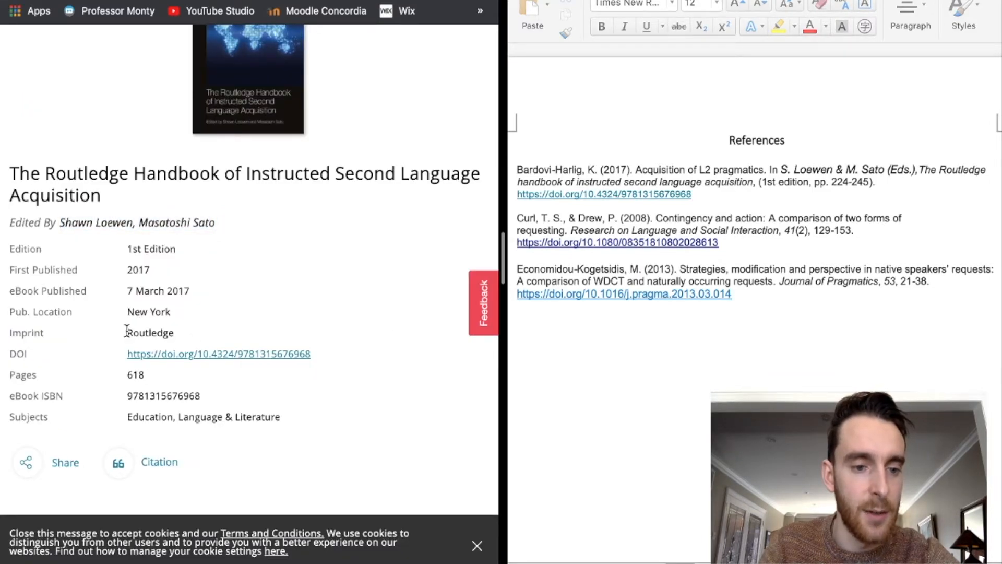
drag(126, 330, 175, 330)
click(174, 330)
click(894, 184)
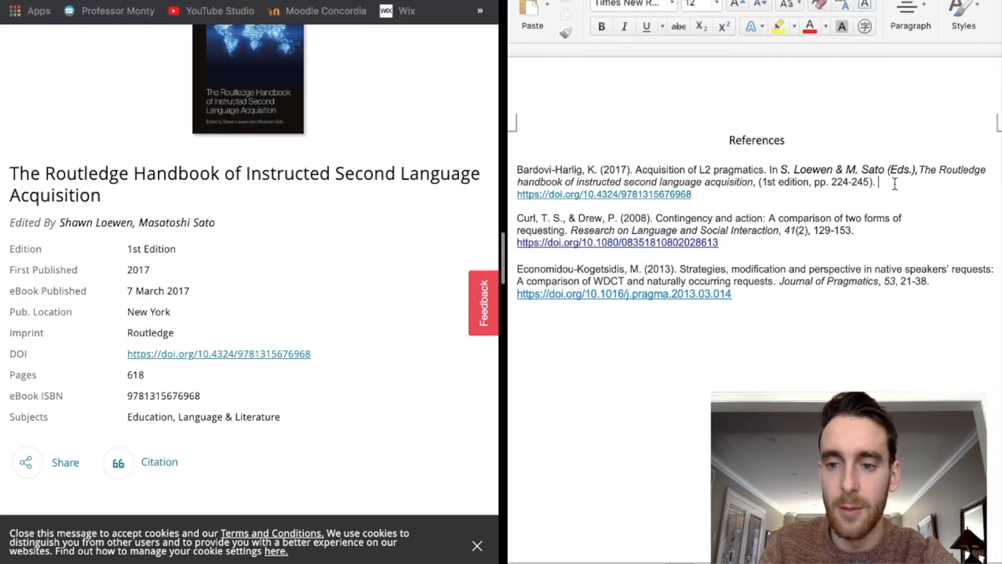
text(Rout)
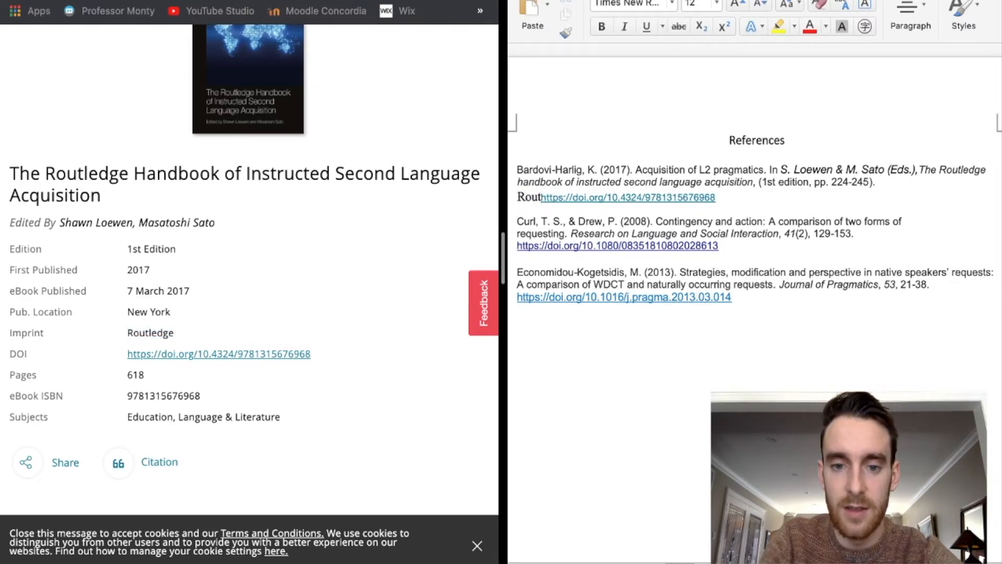
text(ledge)
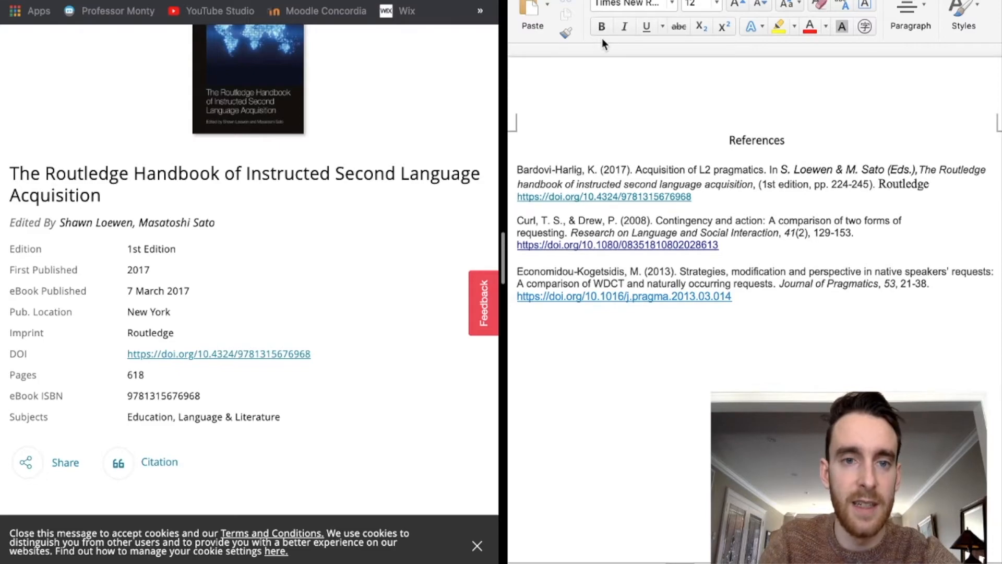
click(156, 1)
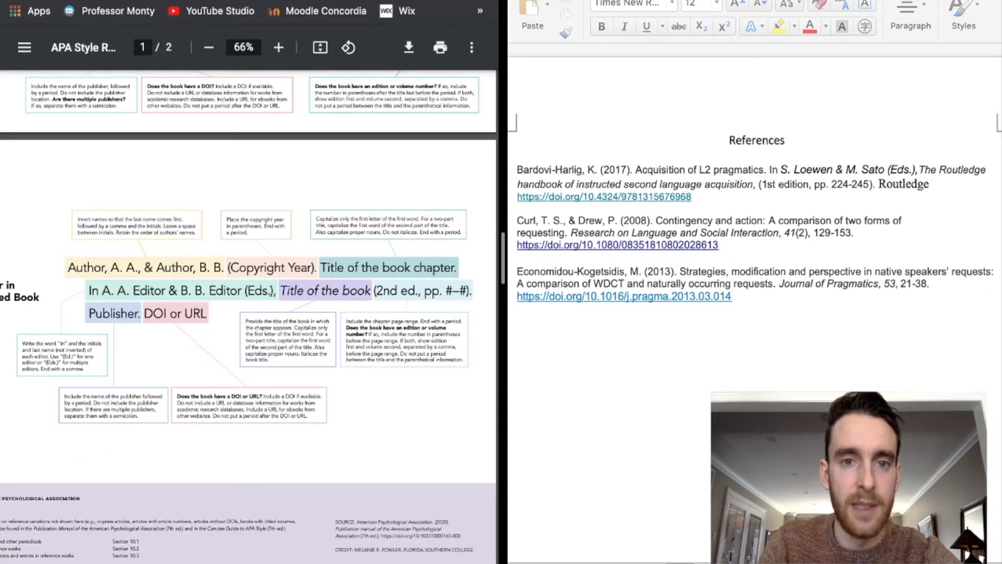
click(157, 1)
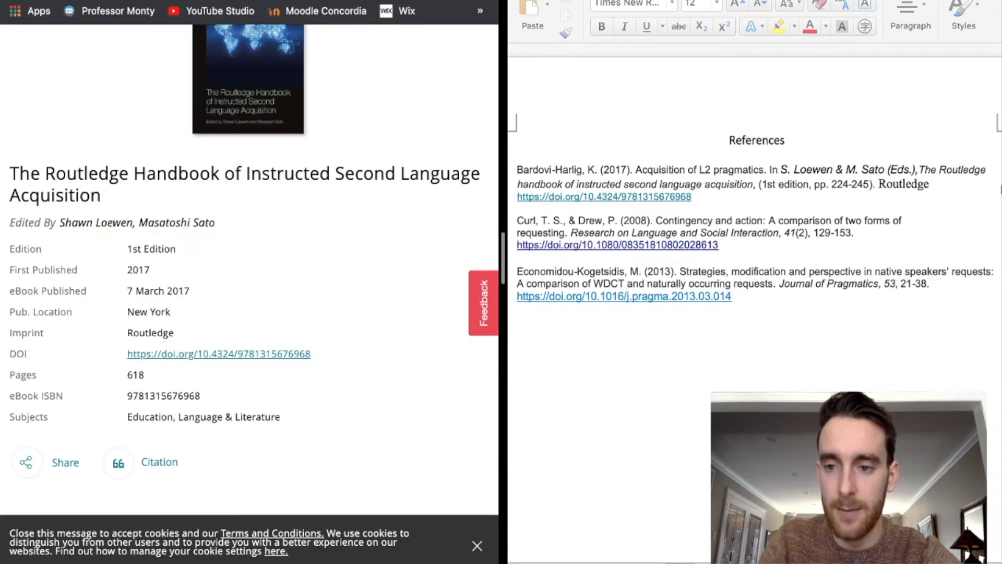
click(934, 185)
key(BackSpace)
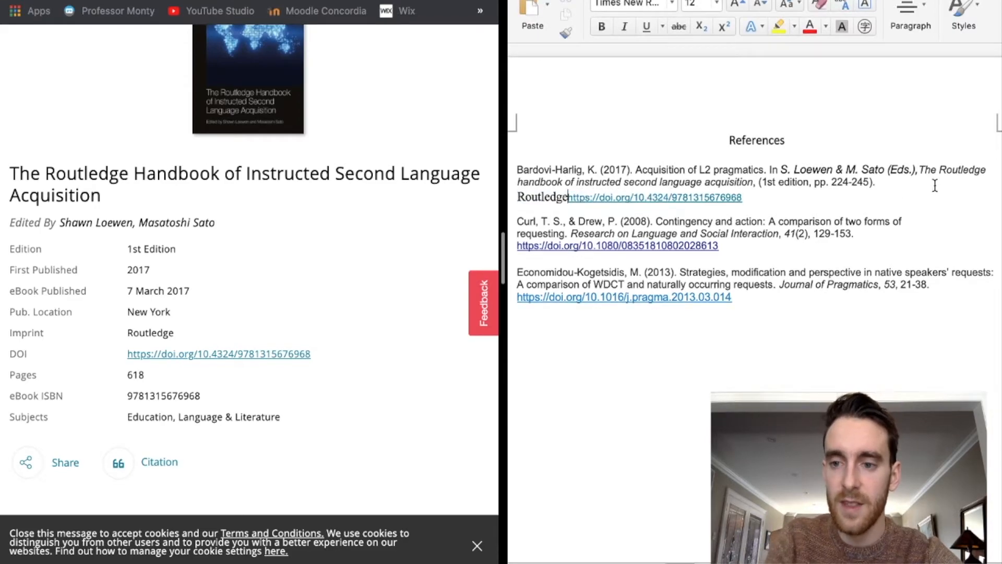
text(.)
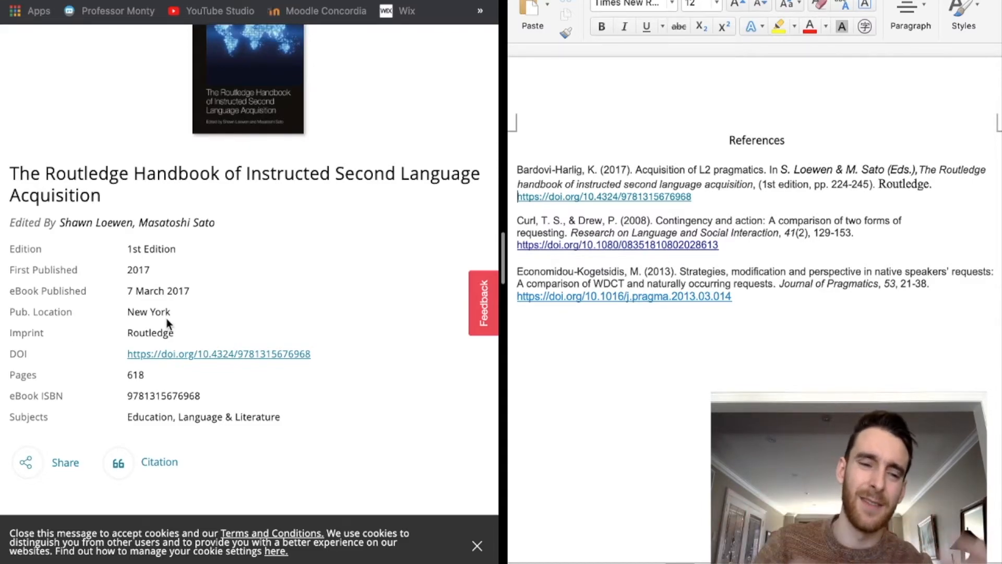
- Remove the stray period after the first reference's DOI link
drag(127, 312, 237, 317)
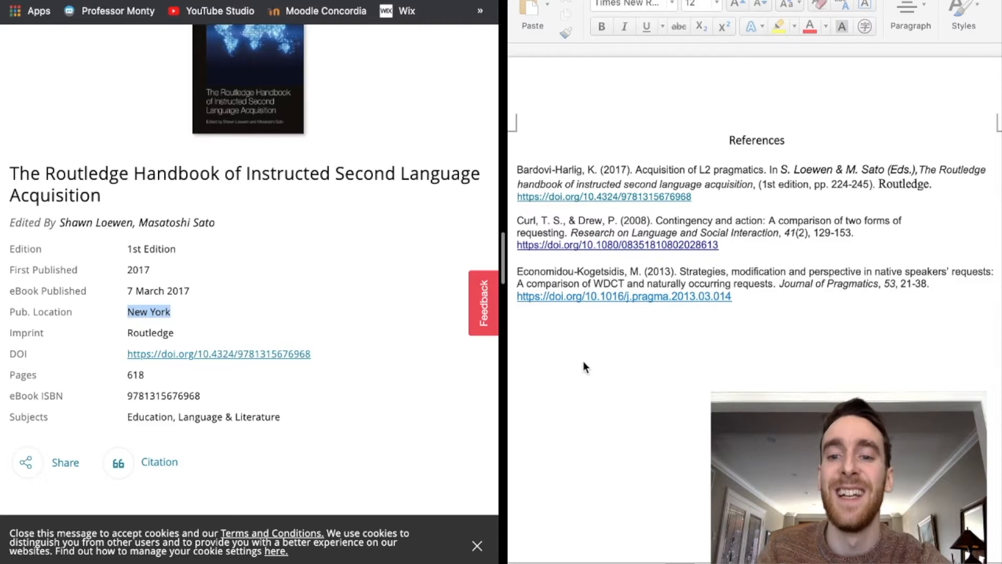
click(714, 196)
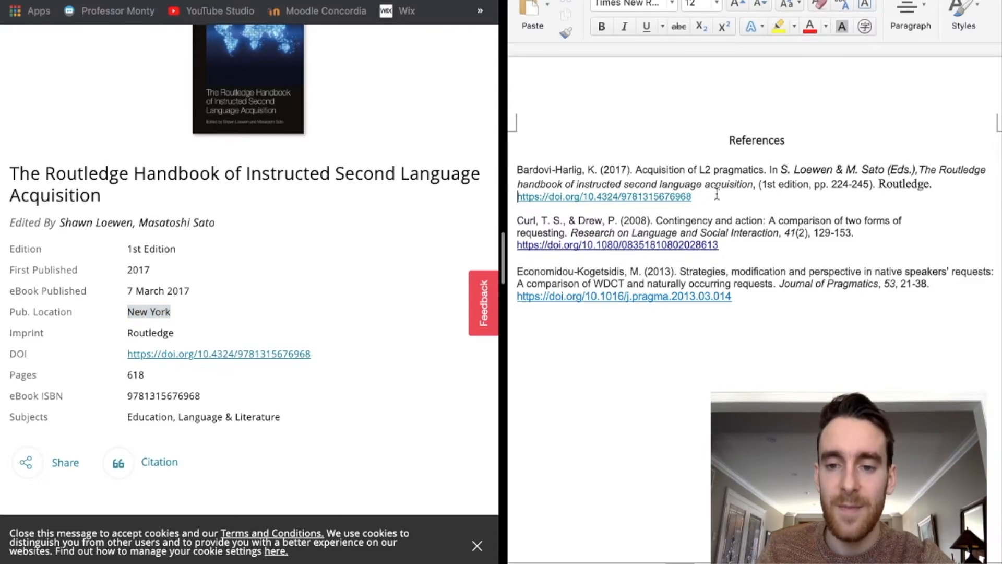
text(.)
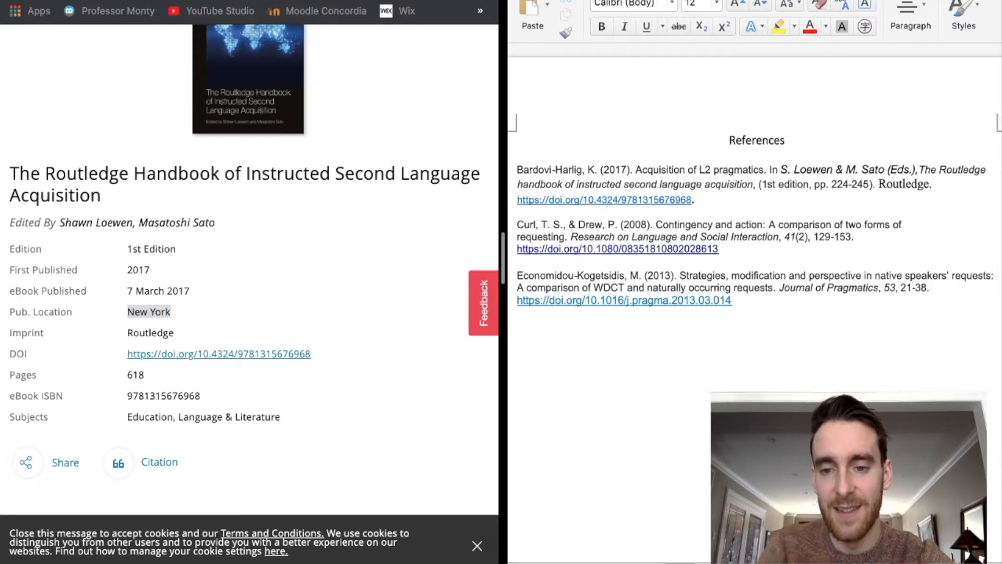
key(BackSpace)
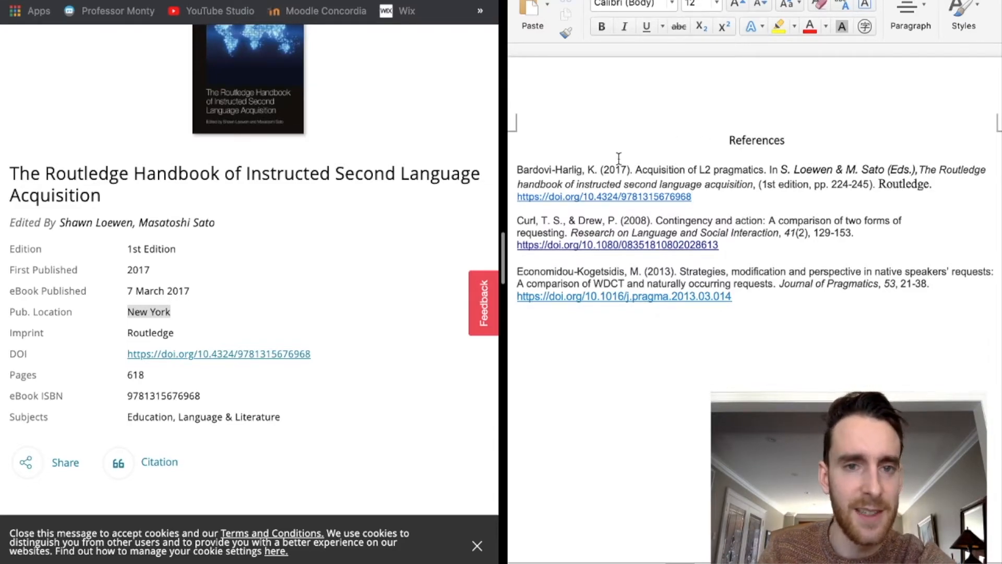
- Set the References heading and all three entries to Times New Roman, size 12
click(208, 1)
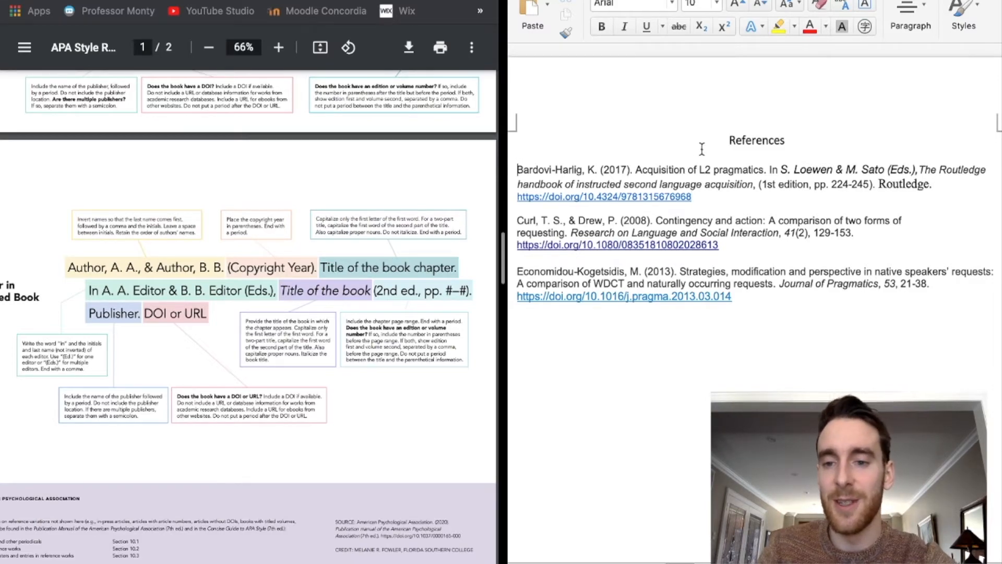
drag(705, 140, 768, 313)
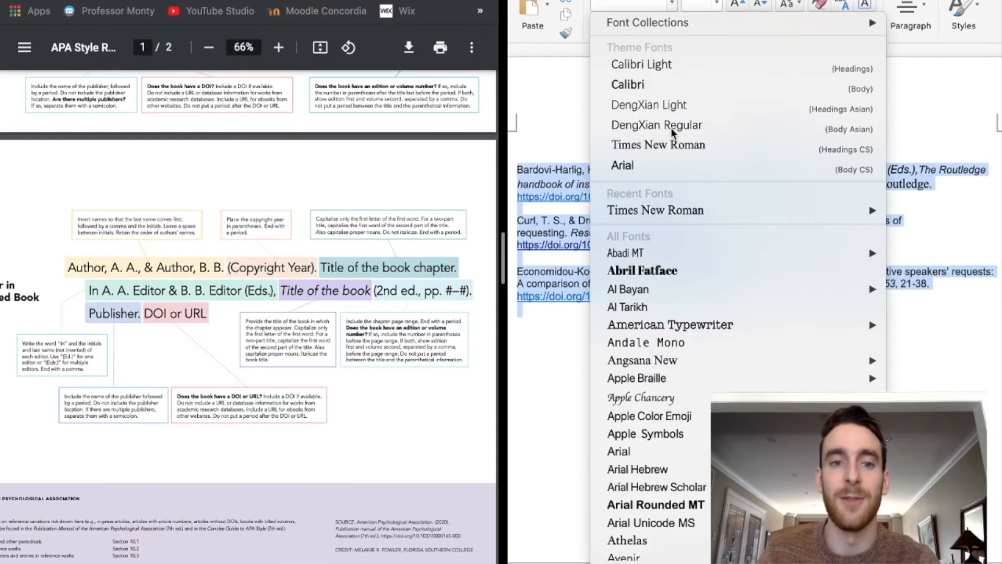
click(671, 146)
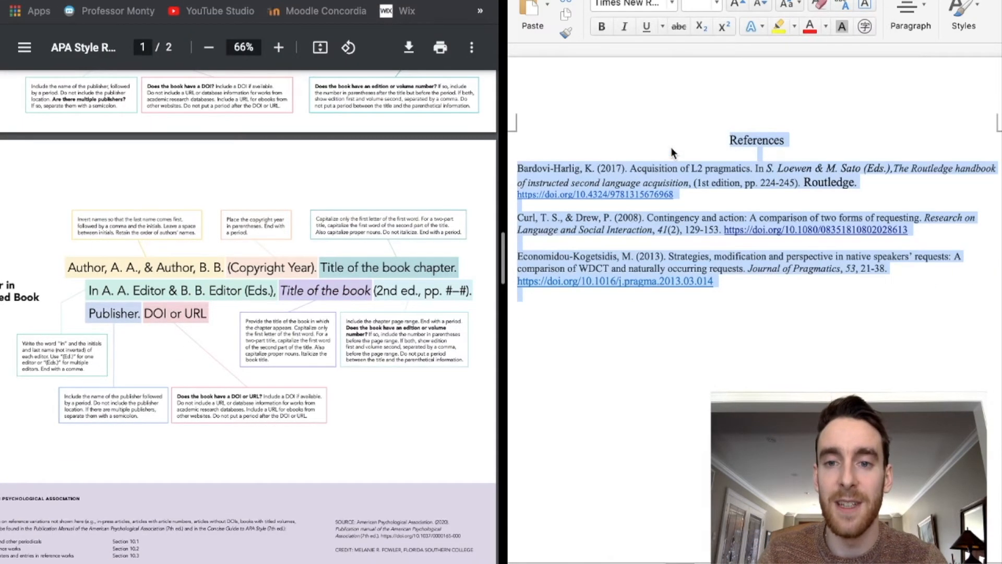
click(715, 3)
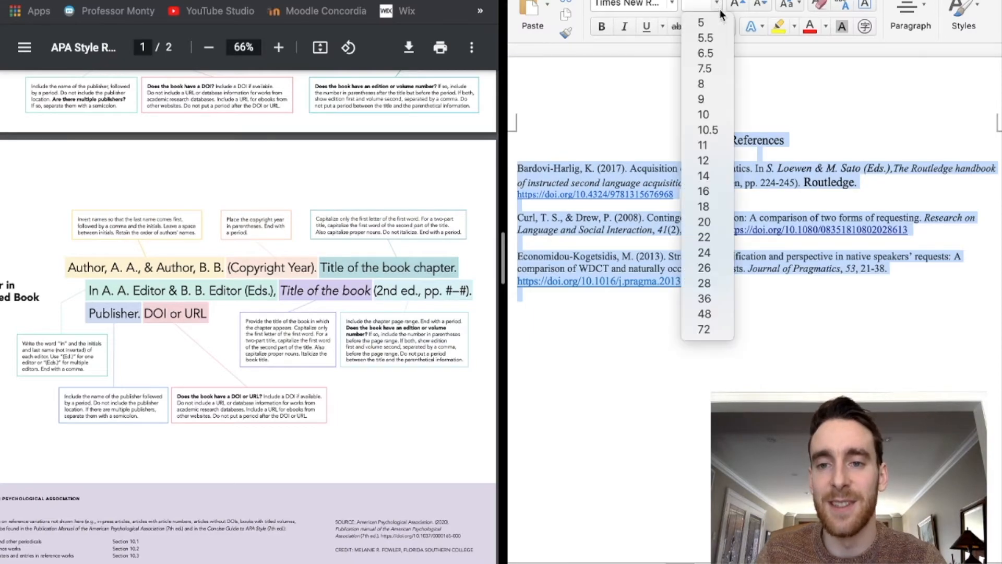
click(720, 162)
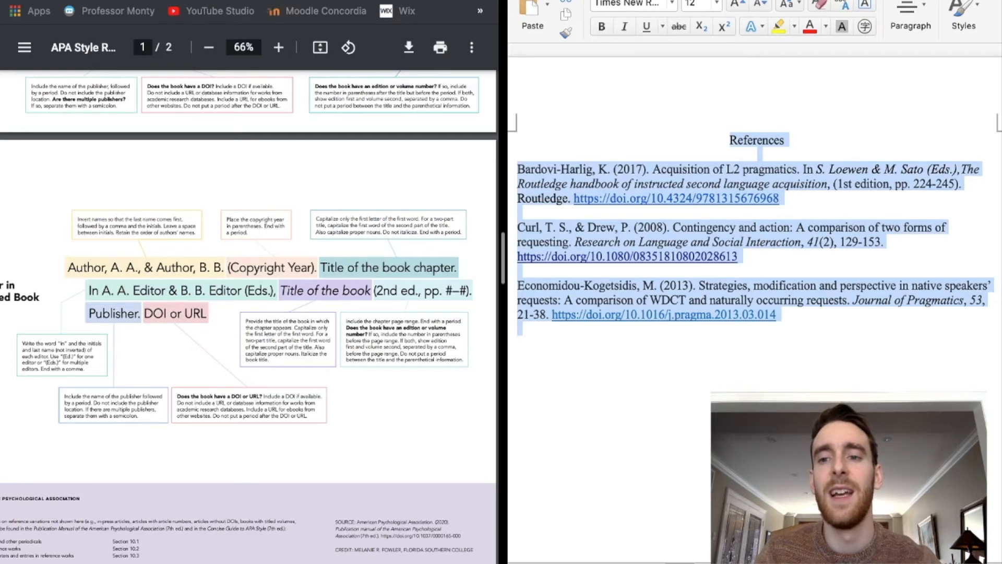
- Apply 2.0 double line spacing to the selected references
click(910, 12)
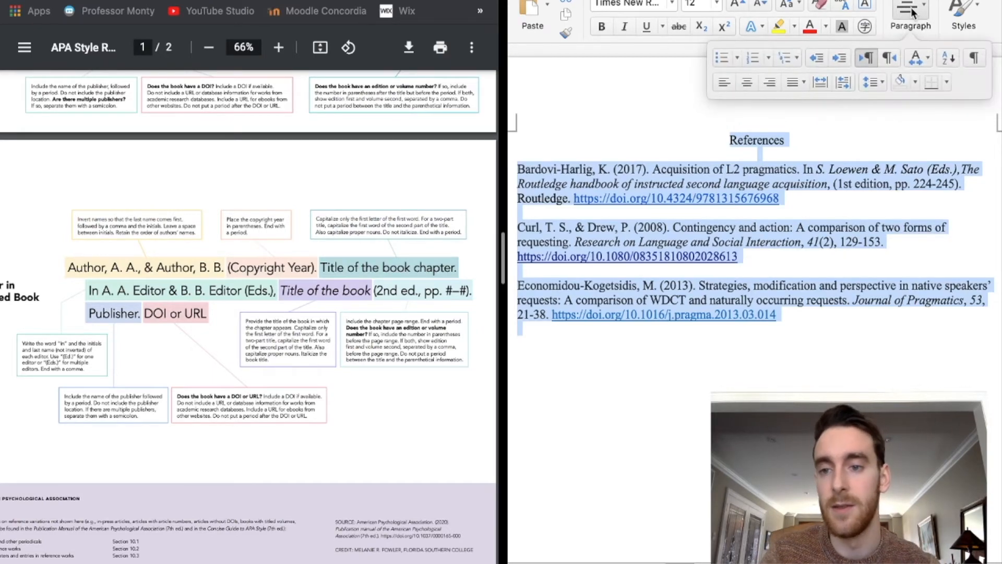
click(868, 81)
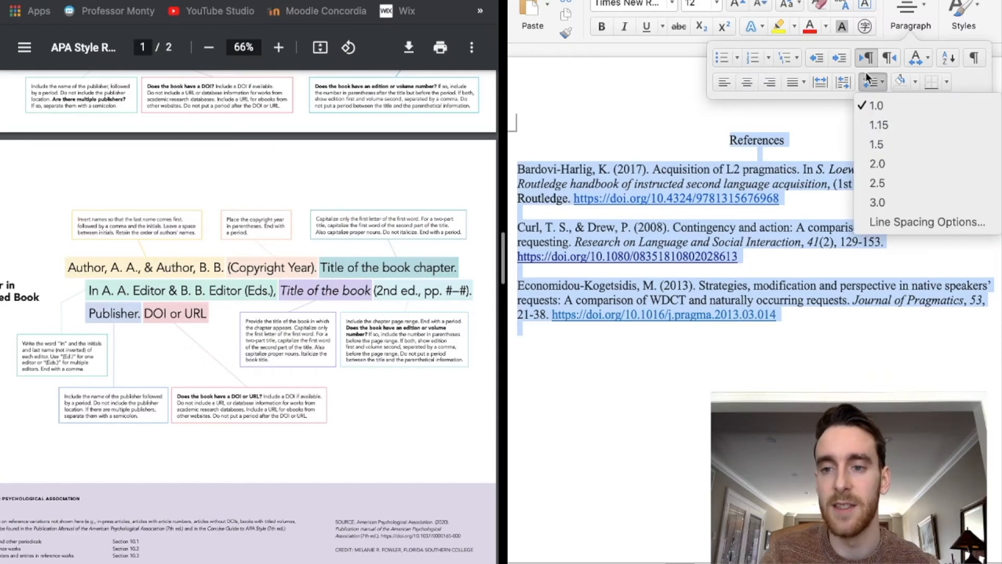
click(877, 163)
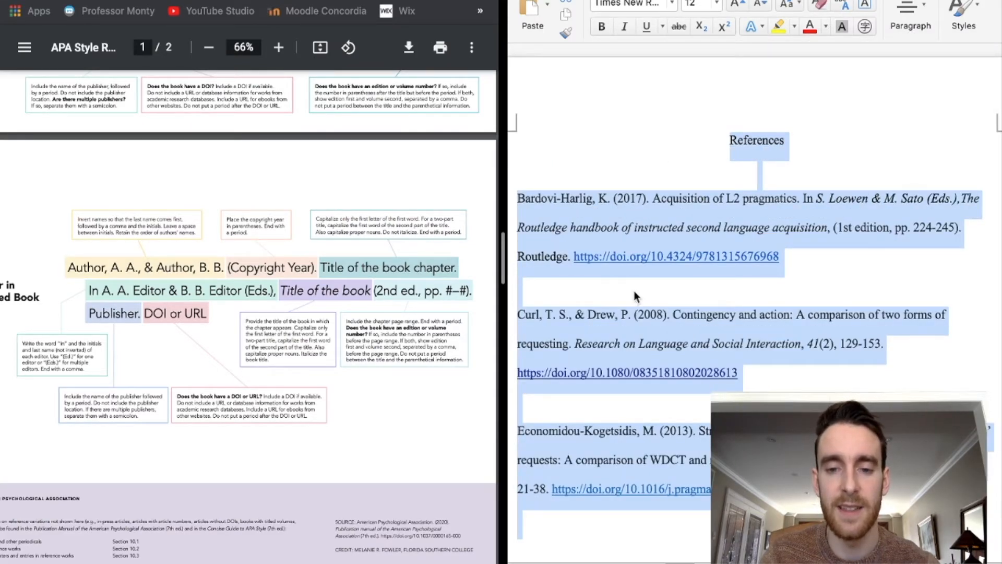
- Give the selected references a Hanging special indent in the Paragraph dialog
right_click(670, 218)
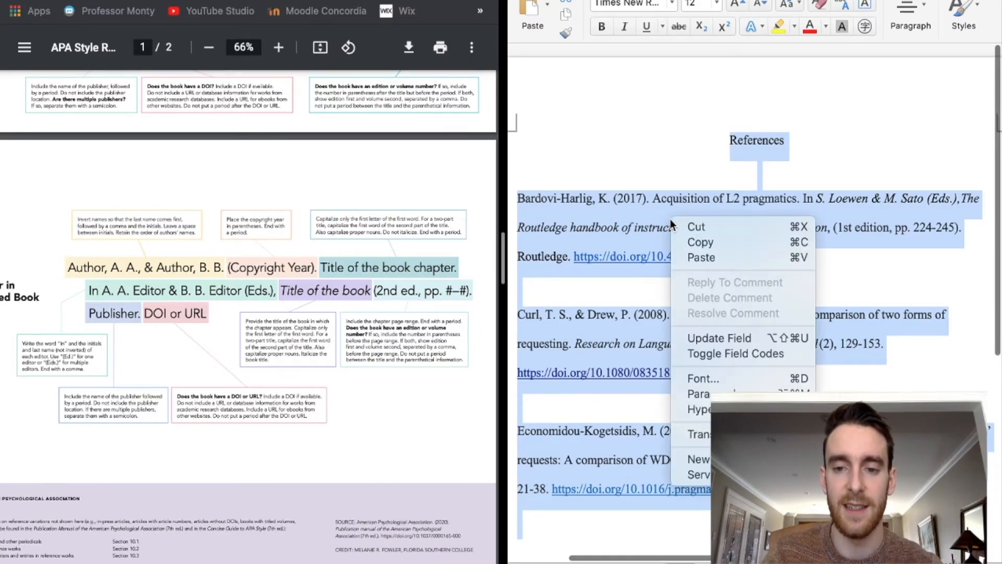
click(743, 395)
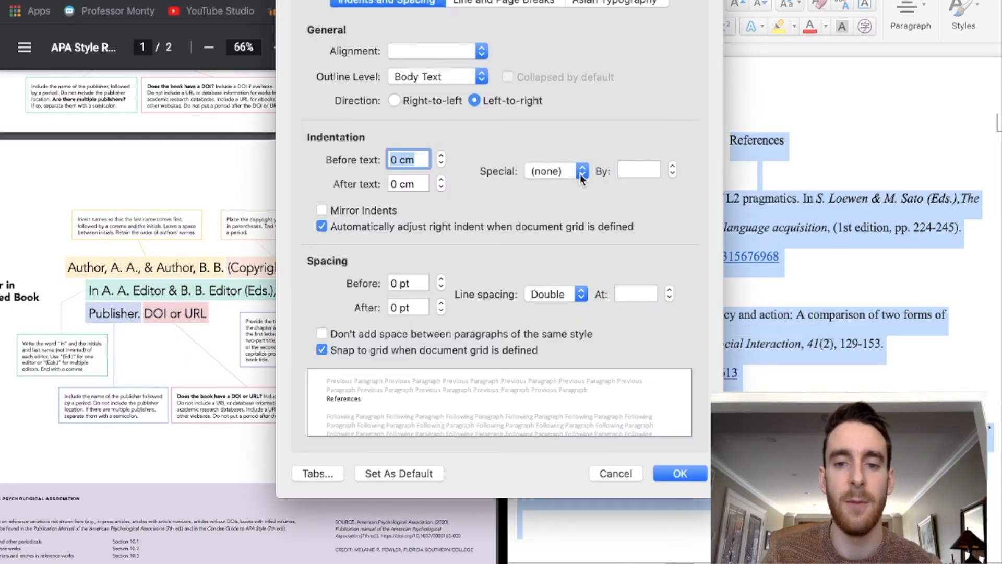
click(581, 172)
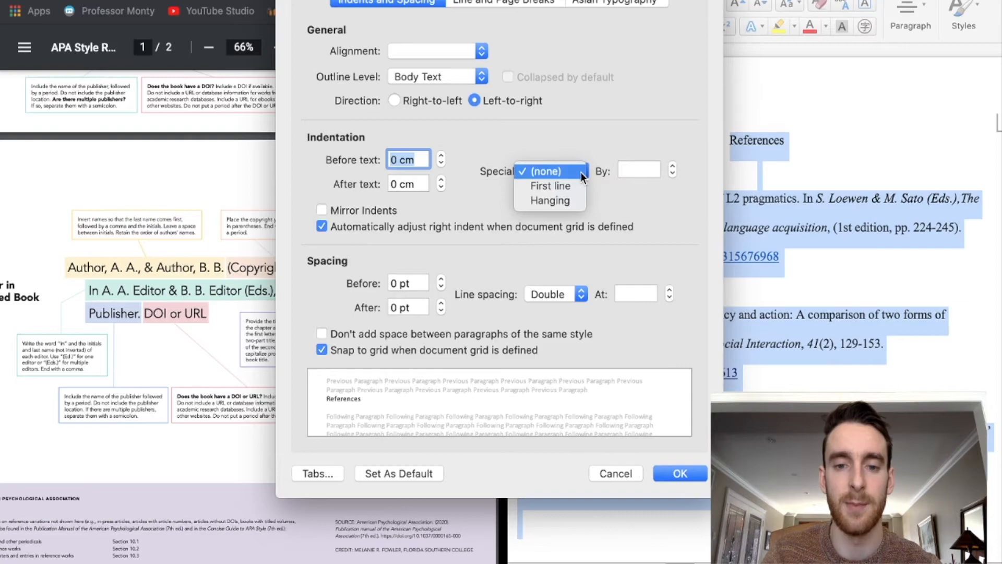
click(572, 205)
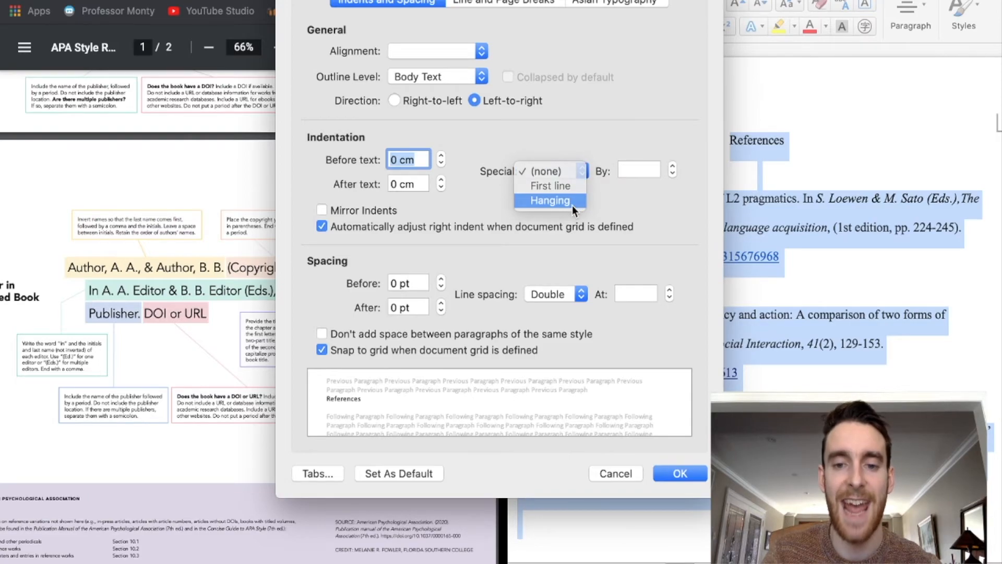
click(680, 473)
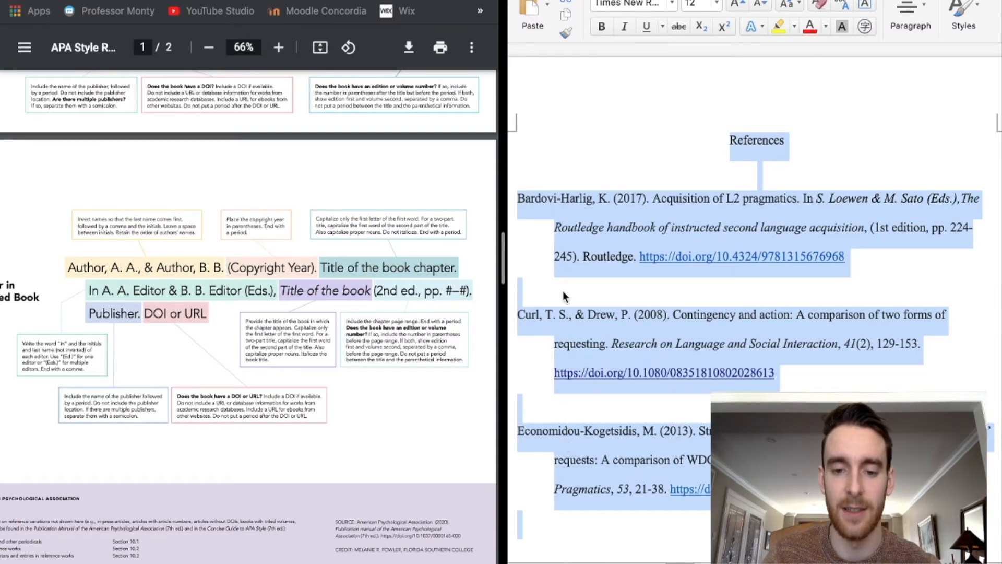
- Delete the blank line between the first and second references
click(556, 134)
click(574, 285)
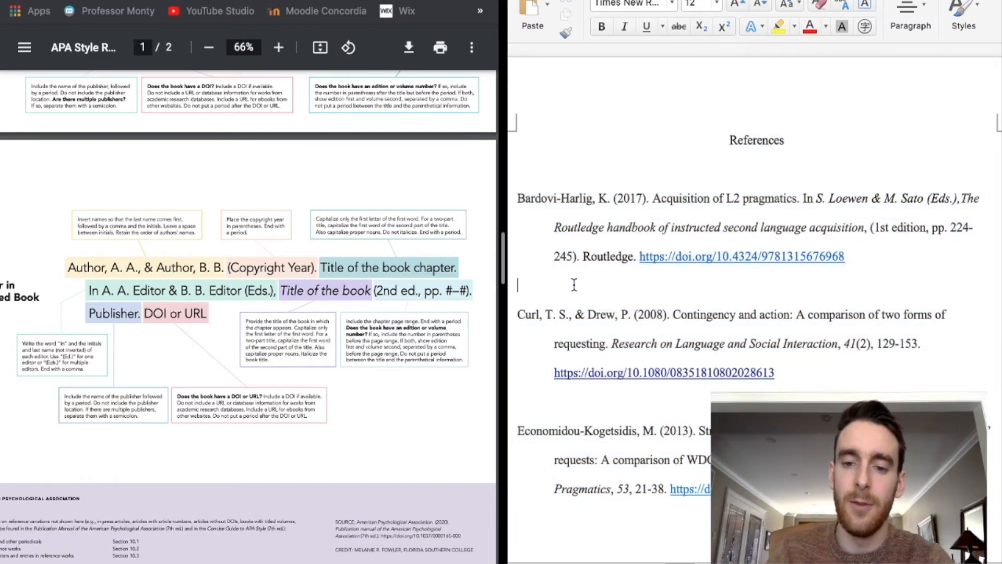
key(BackSpace)
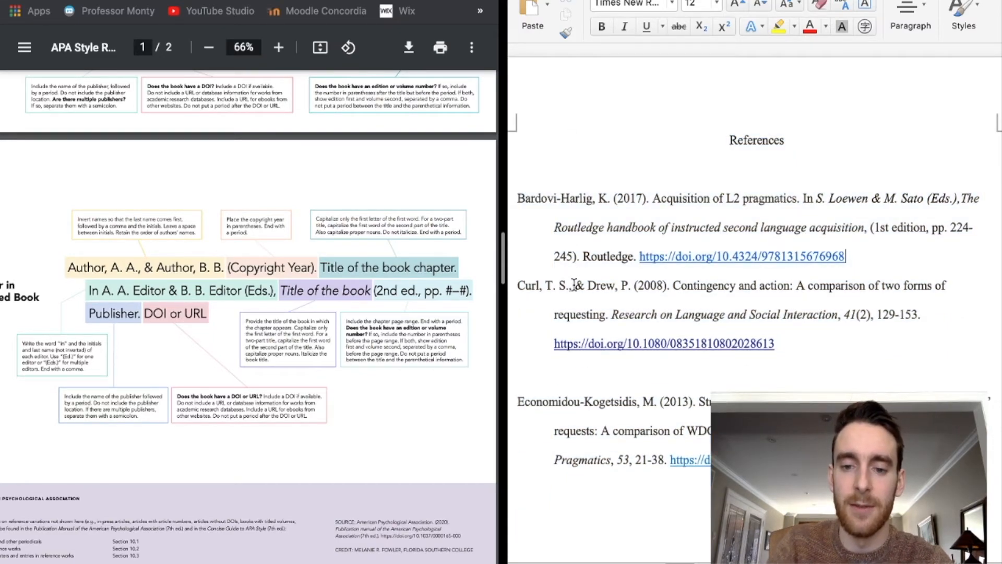
click(566, 373)
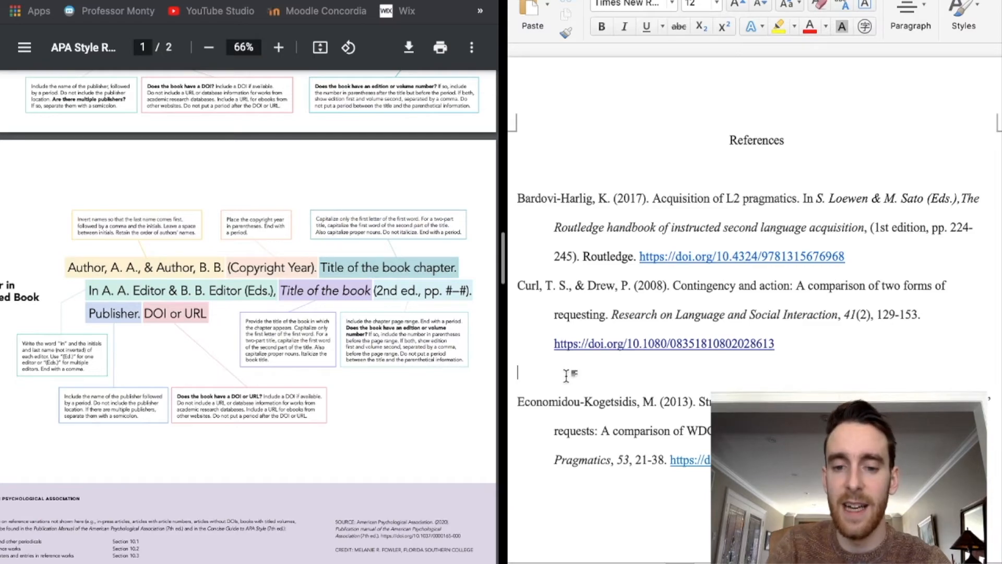
- Delete the empty lines after the Curl entry and beneath the References heading
key(BackSpace)
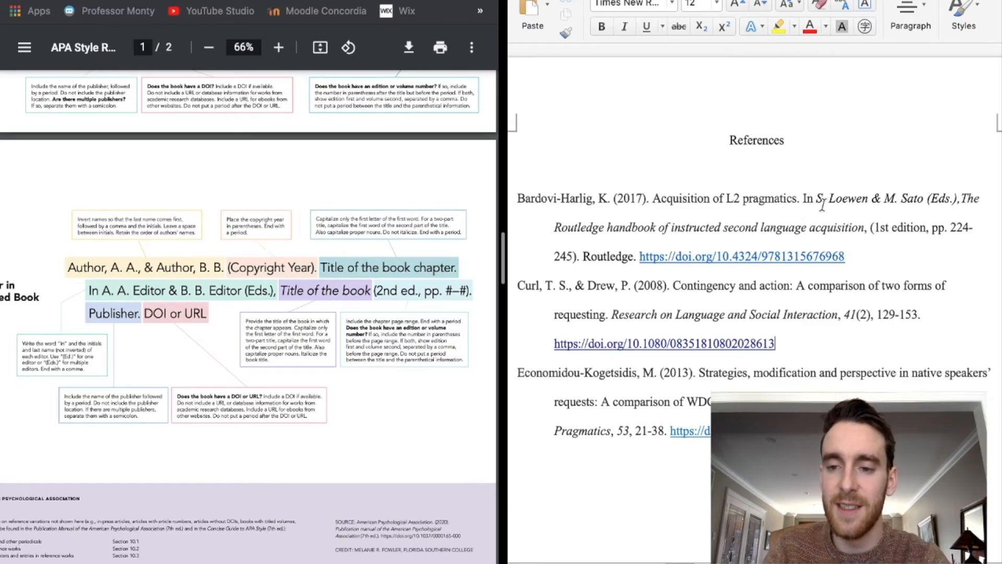
click(791, 170)
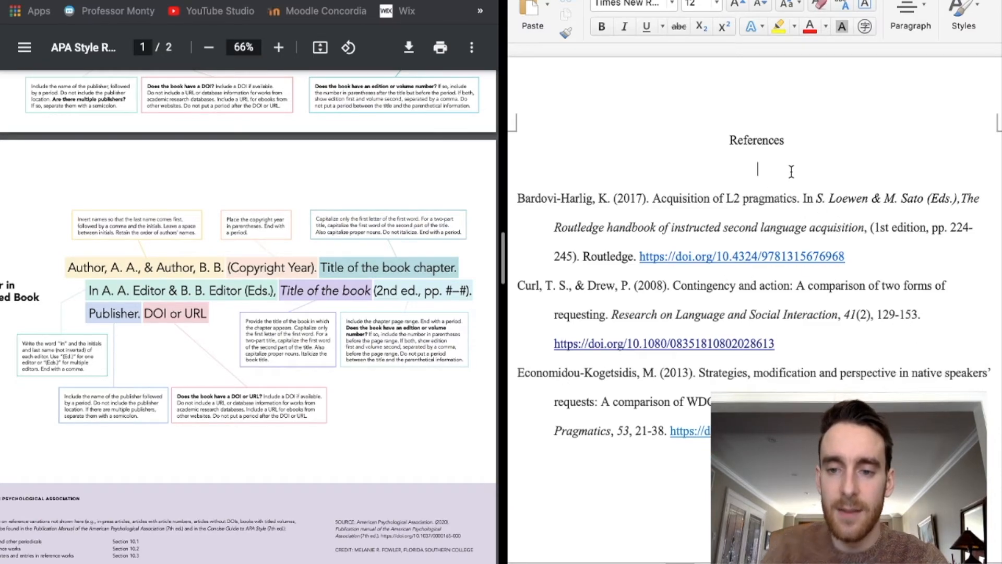
key(BackSpace)
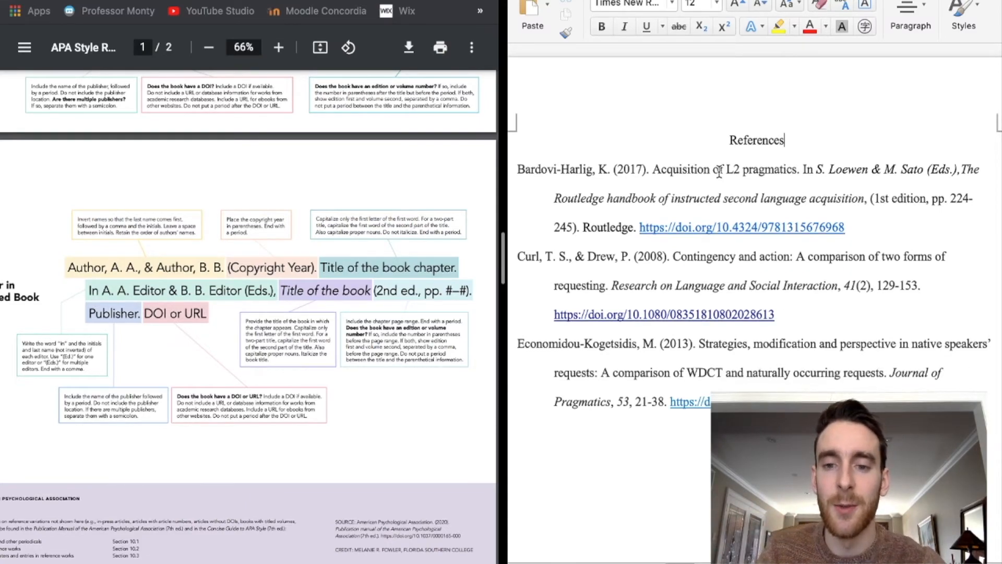
double_click(720, 140)
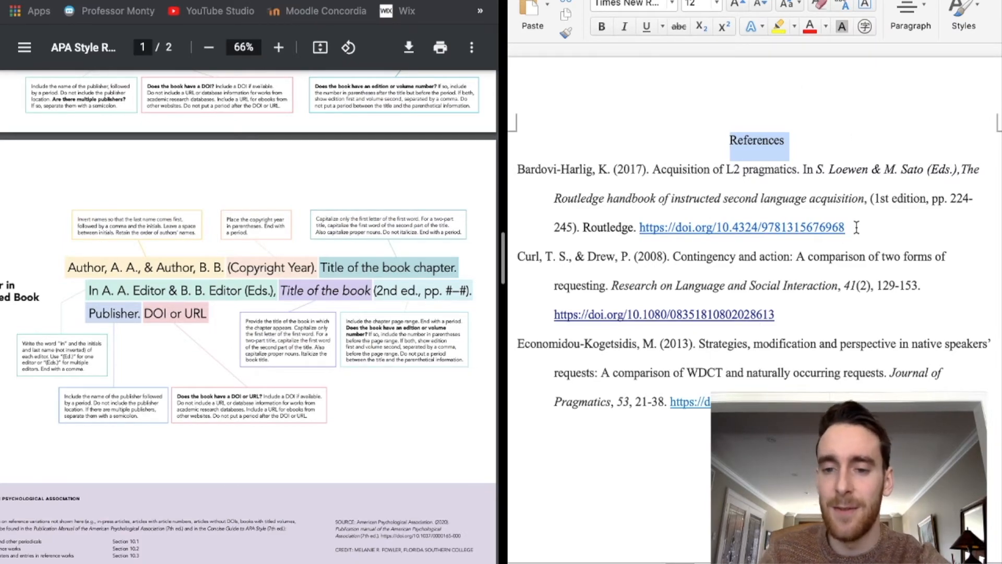
drag(854, 225, 646, 235)
- Strip the hyperlink from the first reference's DOI address, leaving plain text
click(895, 233)
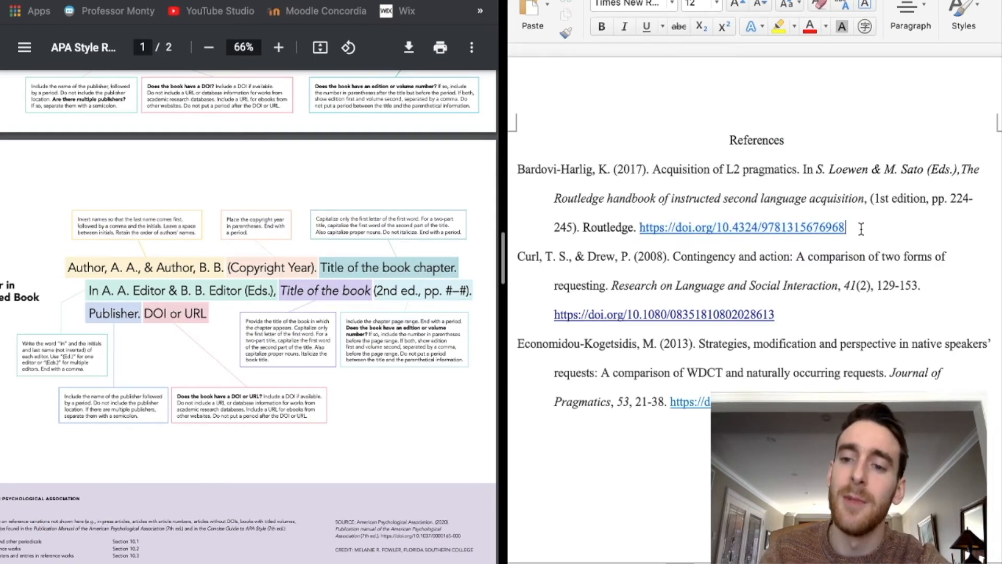
drag(855, 234, 639, 233)
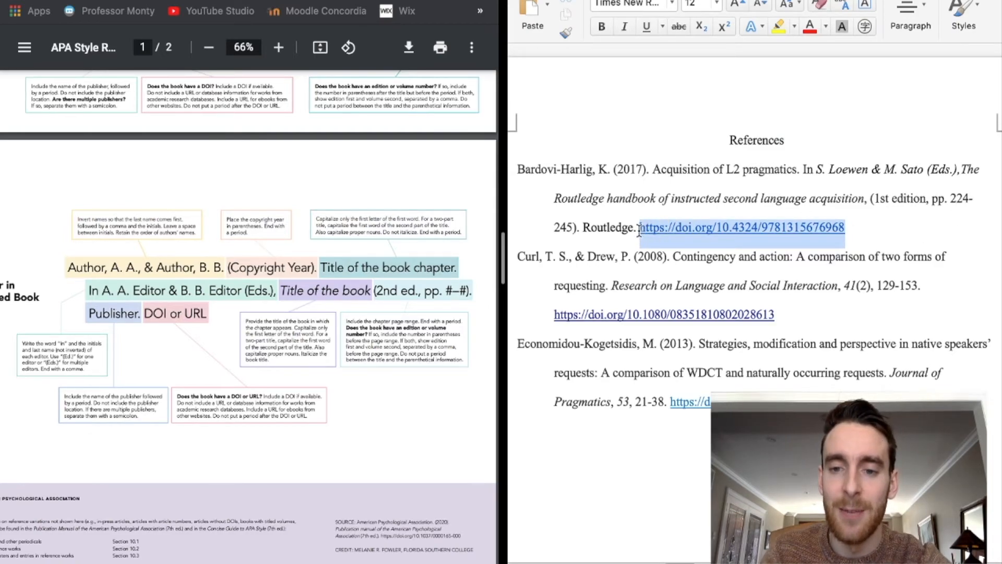
right_click(719, 231)
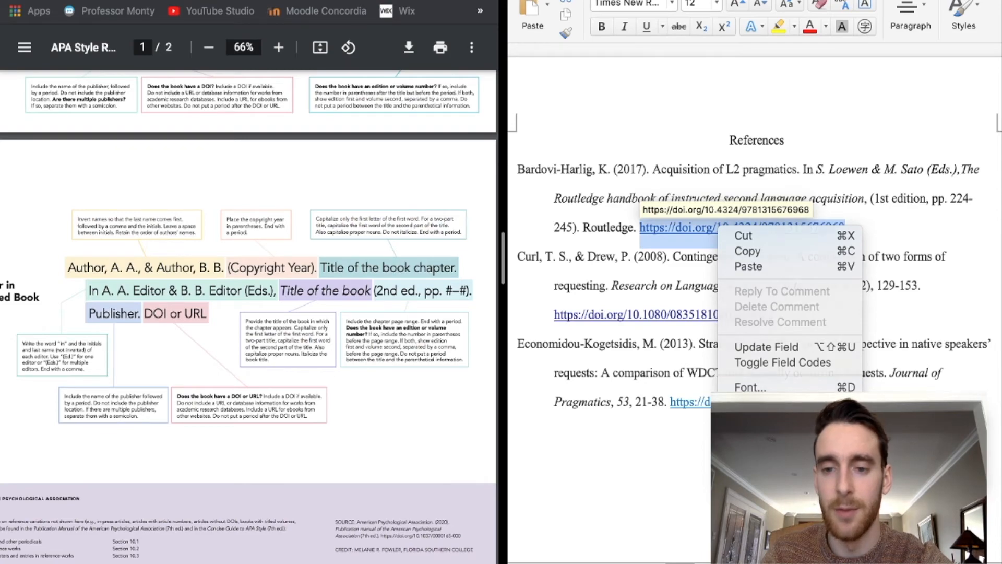
click(905, 514)
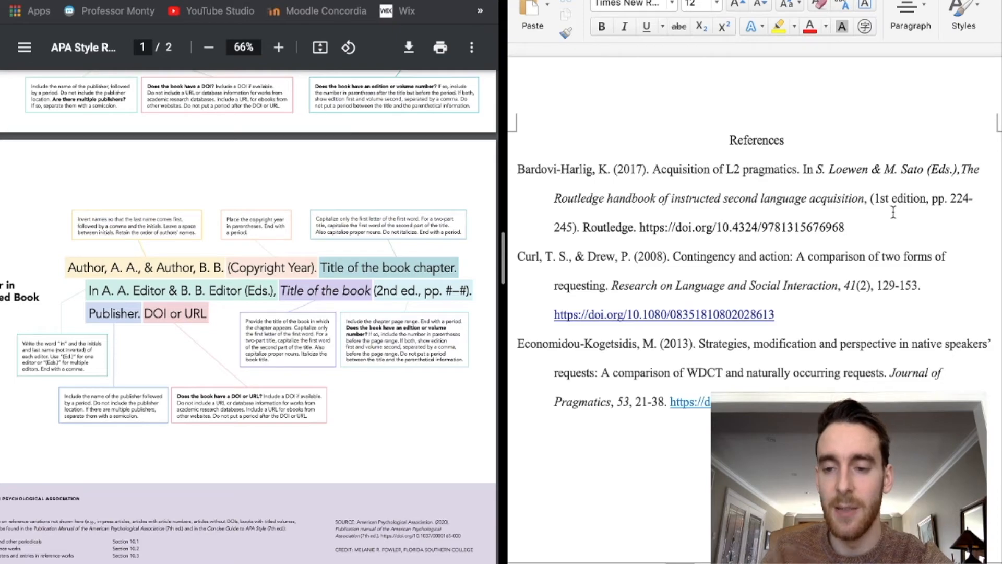
- Undo the automatic link on the first DOI and abandon an initial hyperlink attempt
key(Return)
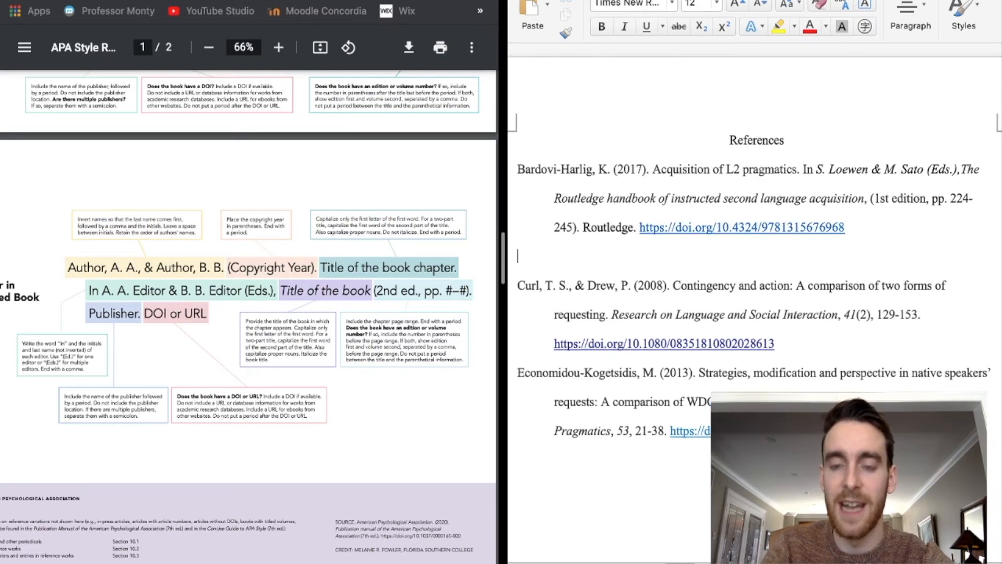
key(ctrl+z)
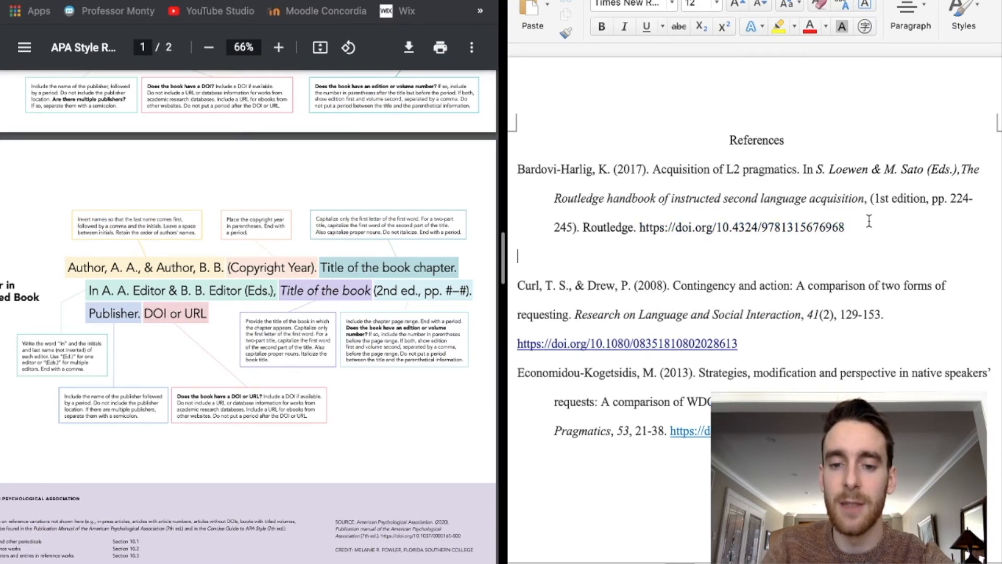
drag(846, 228, 641, 229)
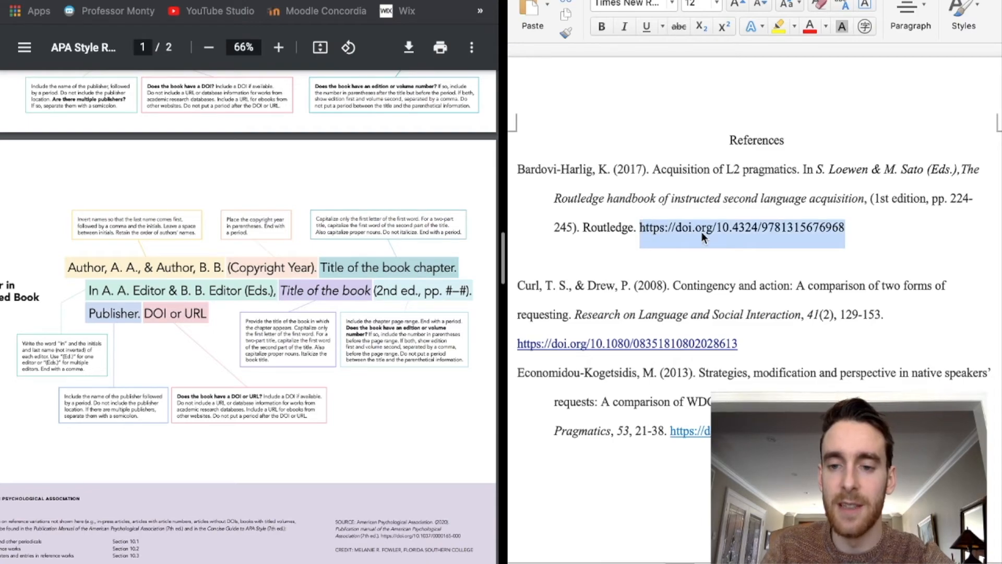
right_click(702, 231)
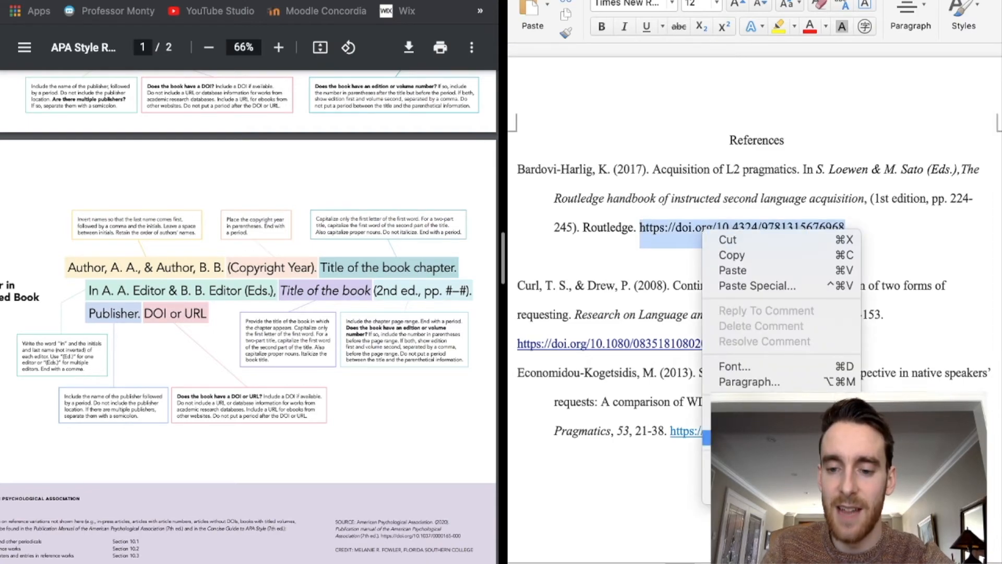
mouse_move(736, 493)
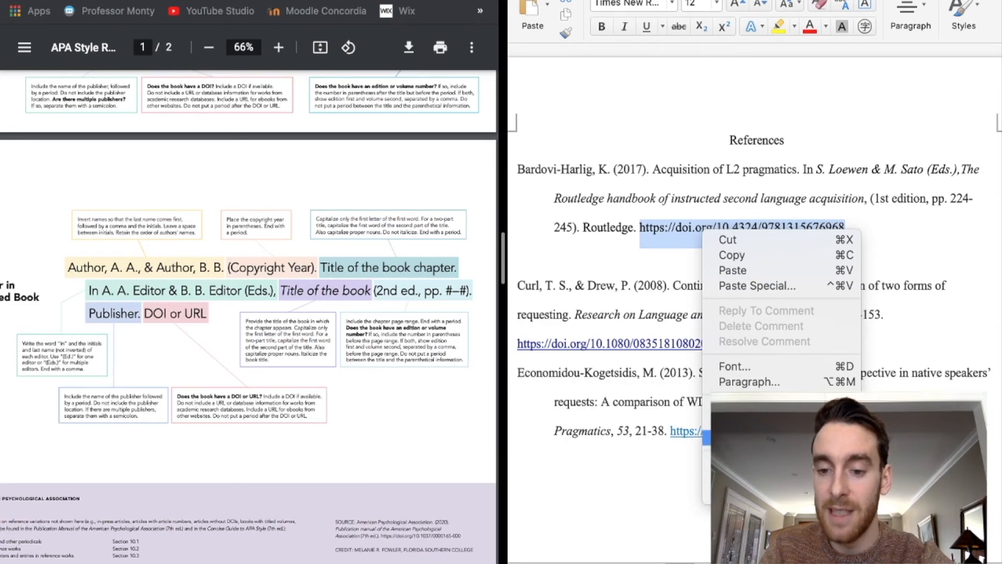
mouse_move(756, 421)
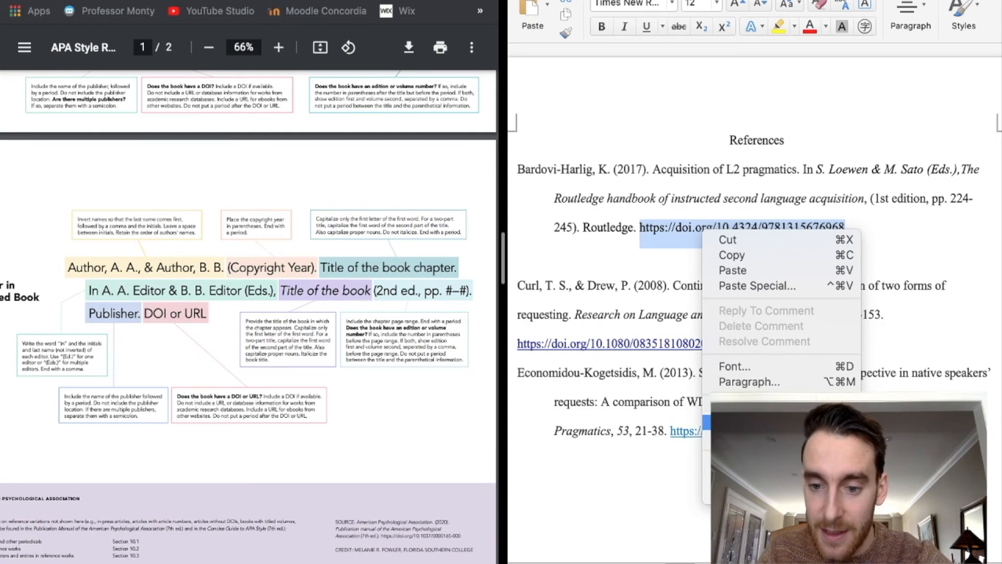
click(757, 462)
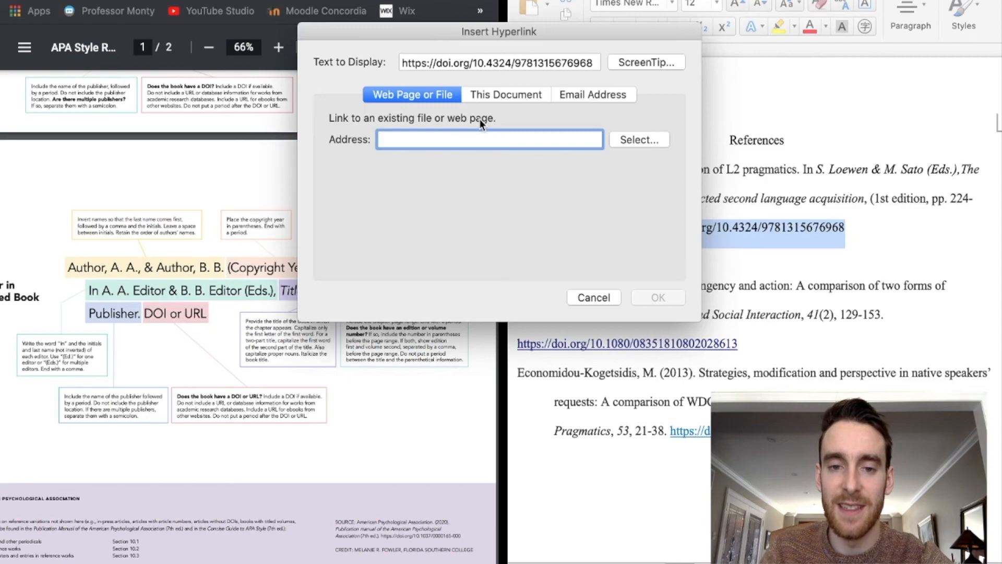
click(593, 297)
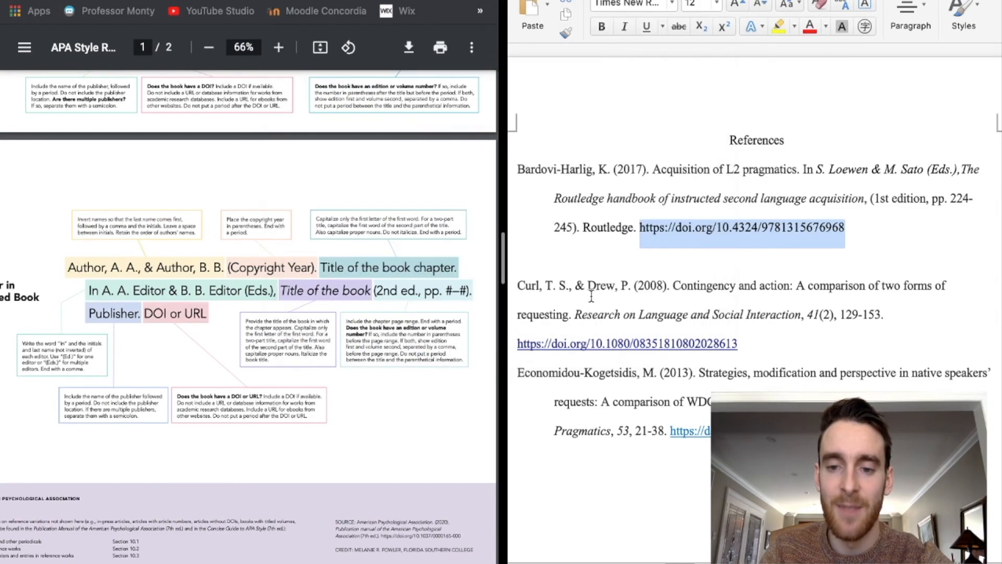
- Link the whole first DOI to its own address by pasting the URL as the hyperlink
click(728, 232)
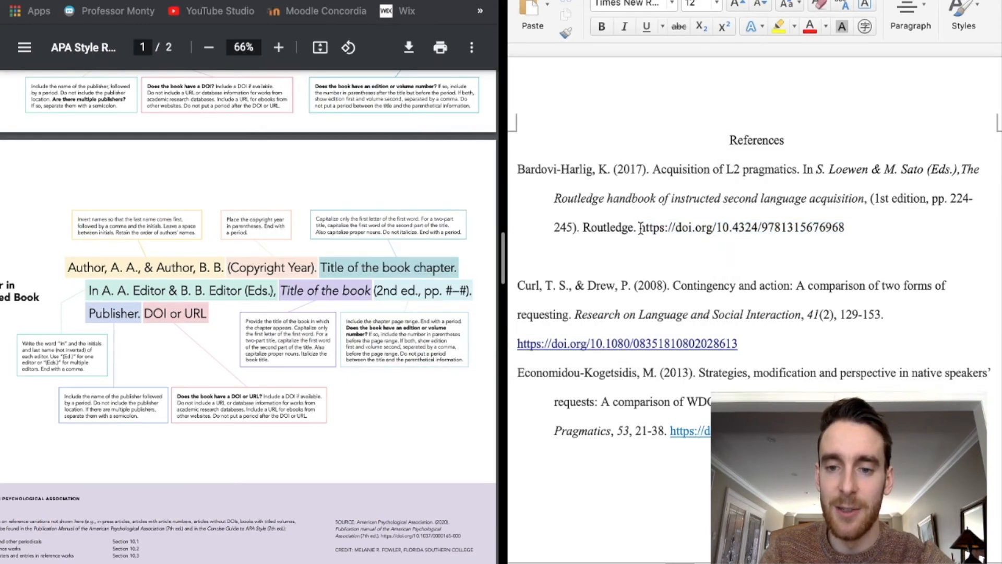
drag(640, 228, 866, 227)
click(831, 231)
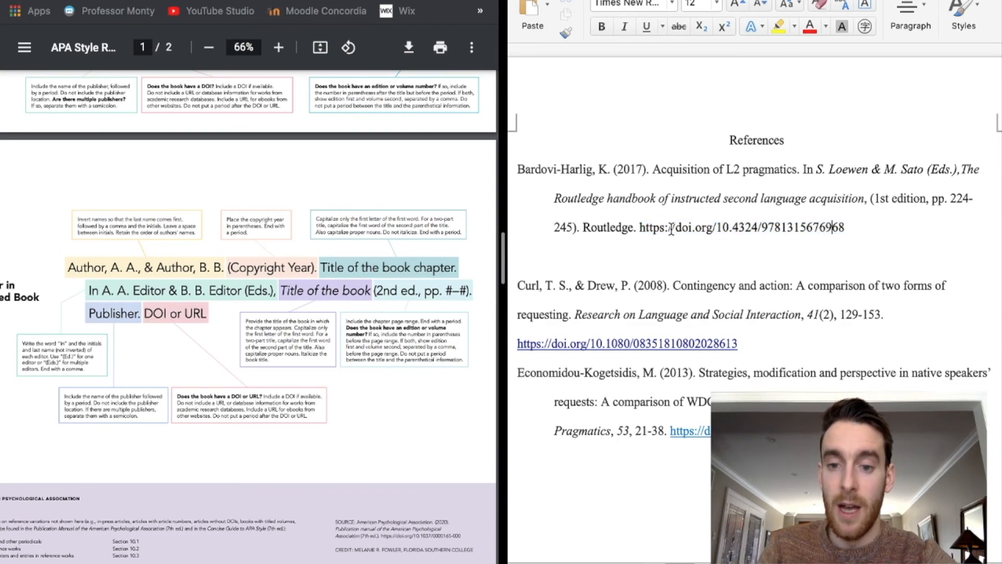
drag(640, 228, 843, 228)
key(super+c)
right_click(833, 244)
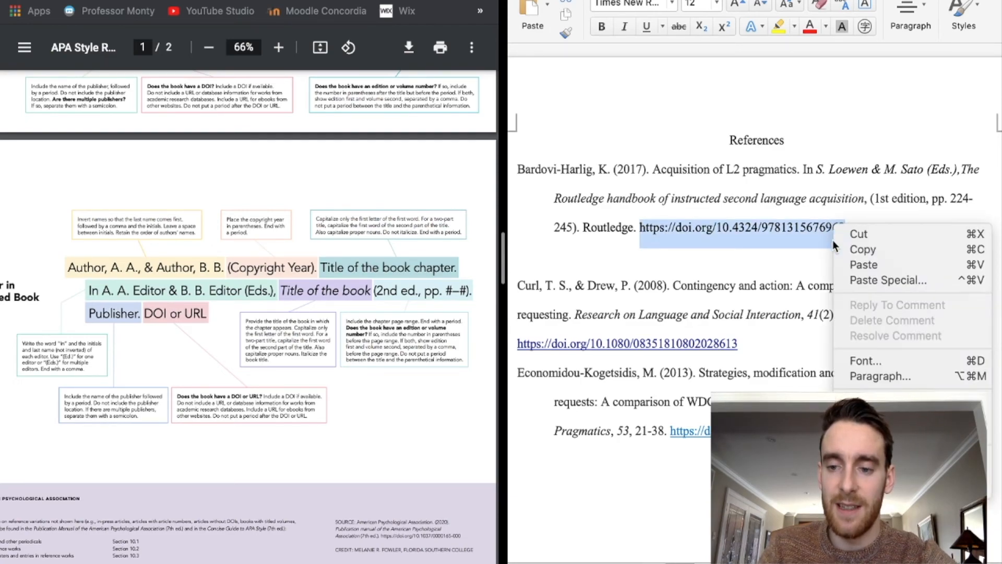
click(861, 402)
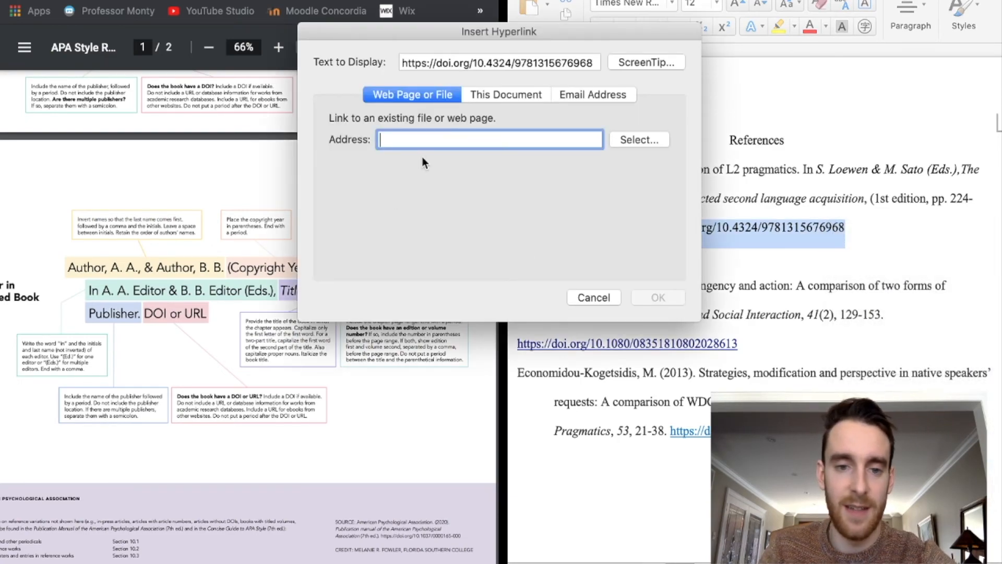
key(super+v)
click(658, 297)
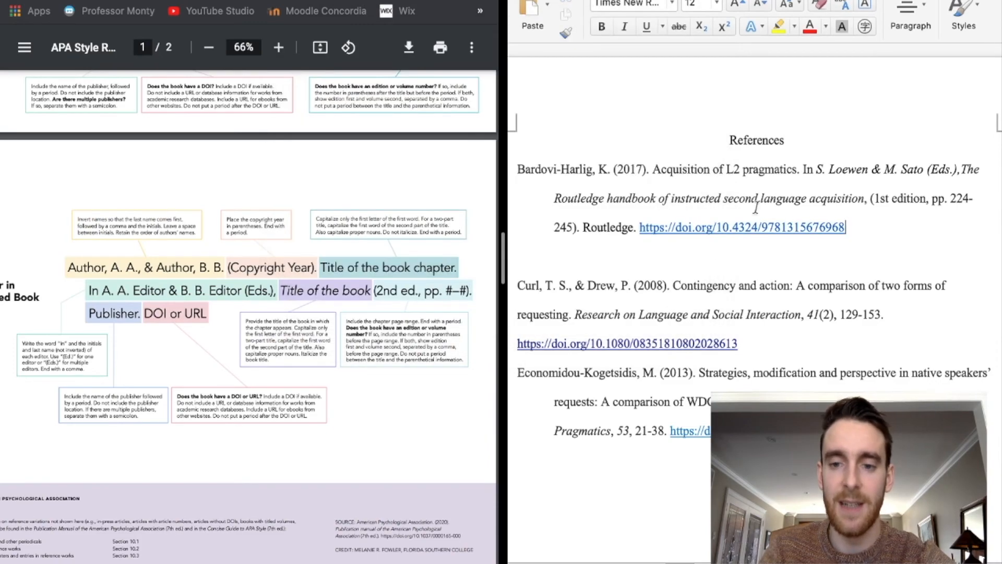
- Test the first DOI link by opening the Routledge handbook page and scrolling to its DOI
click(699, 229)
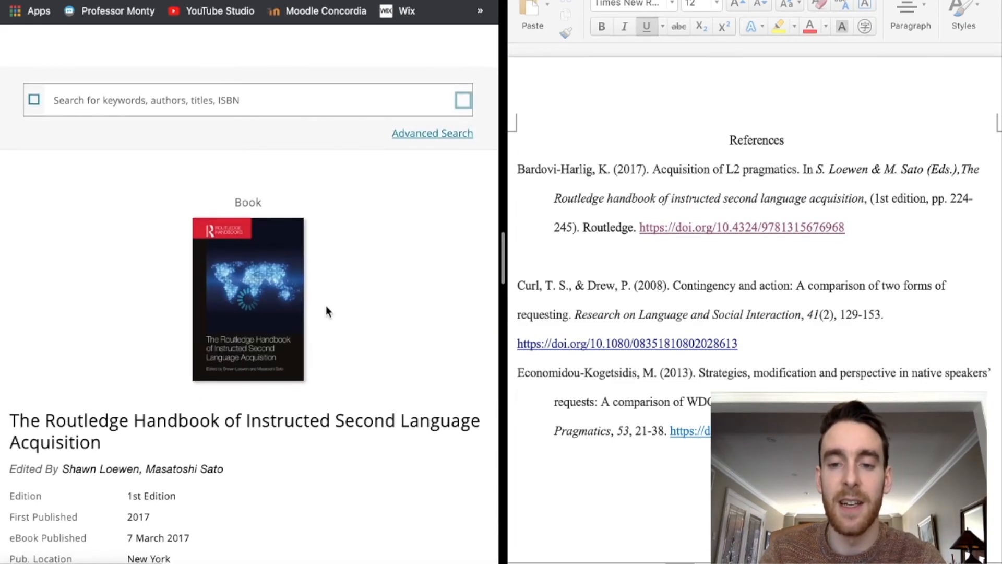
scroll(325, 305, down, 5)
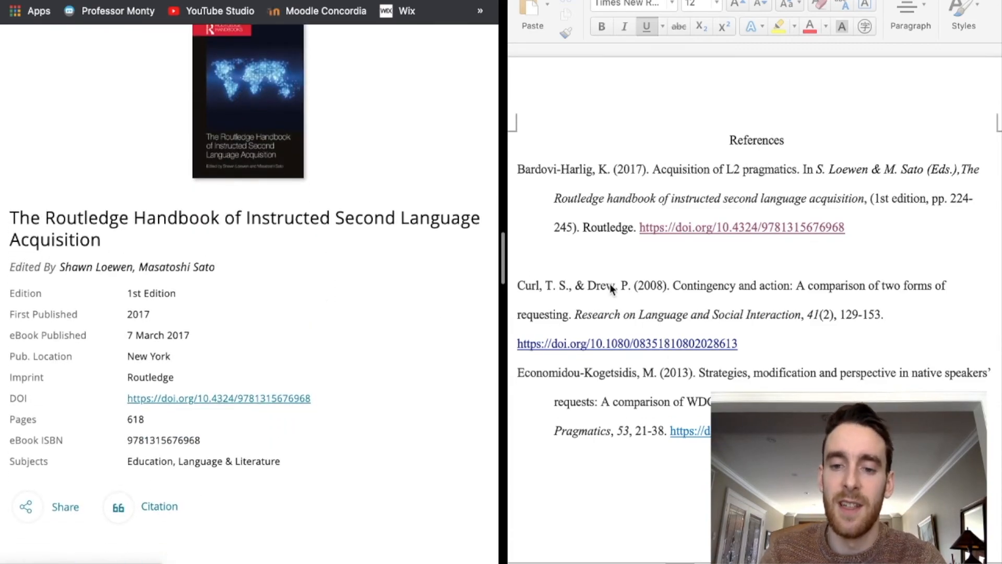
click(555, 291)
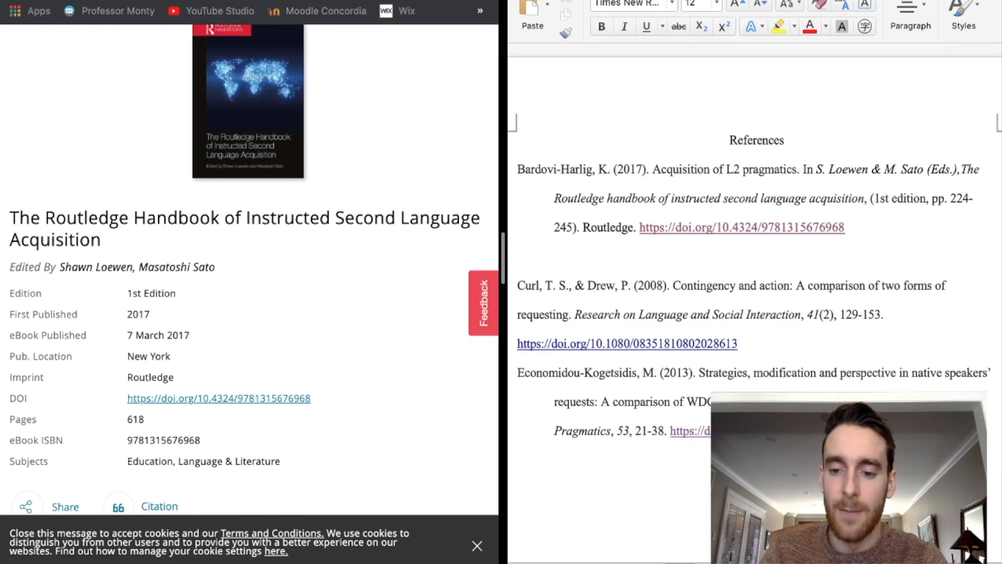
- Close the Routledge book page and return to the line above the second reference
key(super+w)
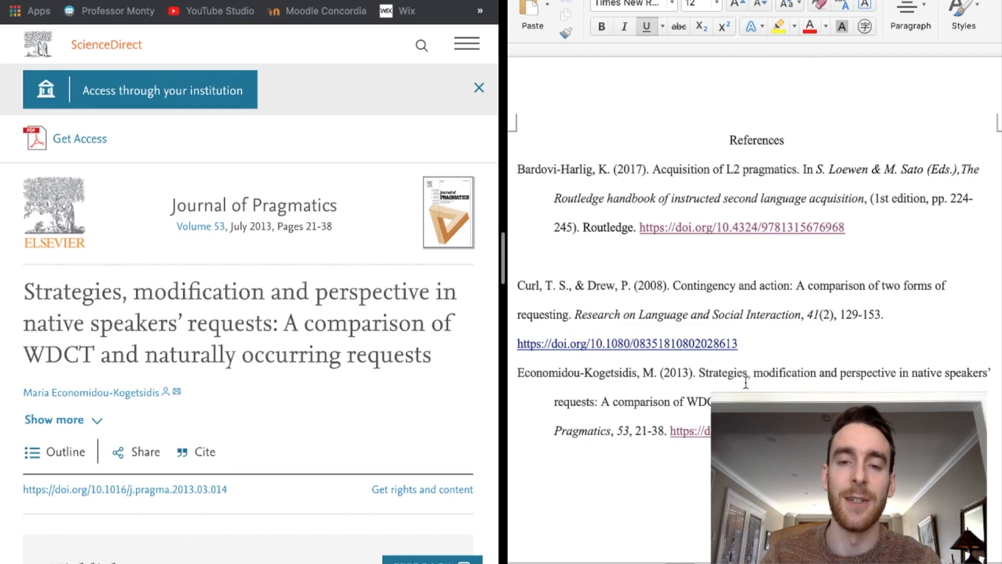
click(741, 263)
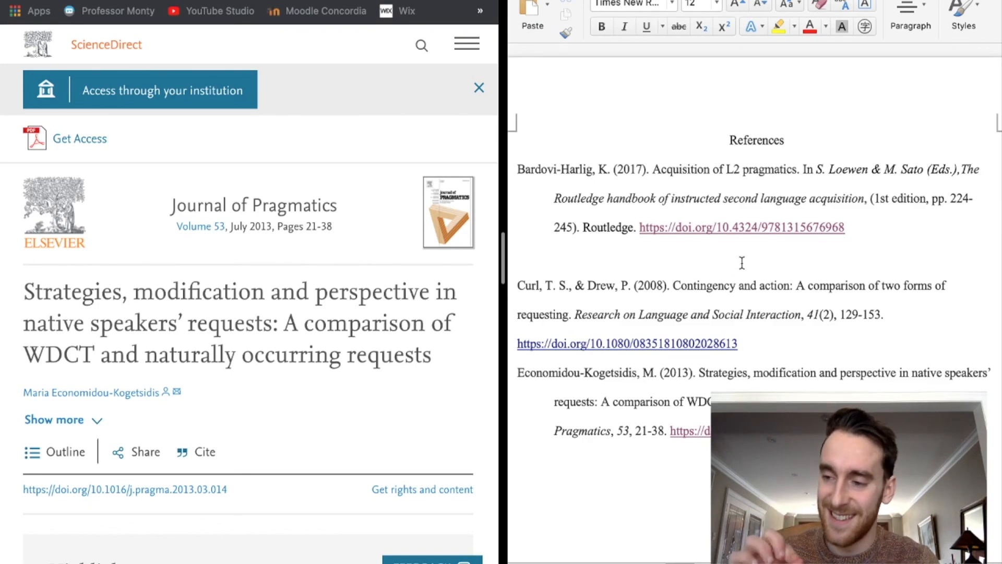